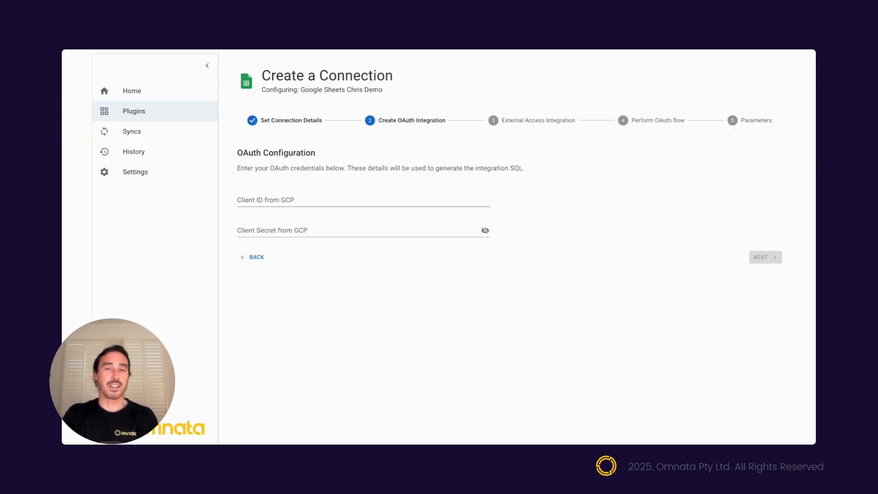
- Enter the OAuth client ID and client secret from GCP in the OAuth configuration
{"action": "left_click", "coordinate": [310, 198]}
{"action": "key", "text": "ctrl+v"}
{"action": "key", "text": "Tab"}
{"action": "key", "text": "ctrl+v"}
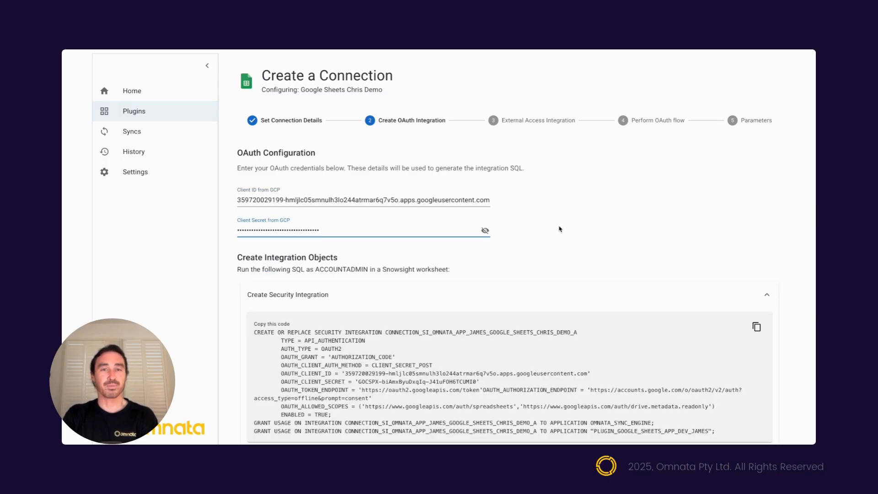
- Run the generated security integration SQL containing the client secret in the Snowsight worksheet, using application OMNATA_APP_JAMES in the first grant, and validate it in Omnata
{"action": "scroll", "coordinate": [560, 229], "scroll_direction": "down", "scroll_amount": 2}
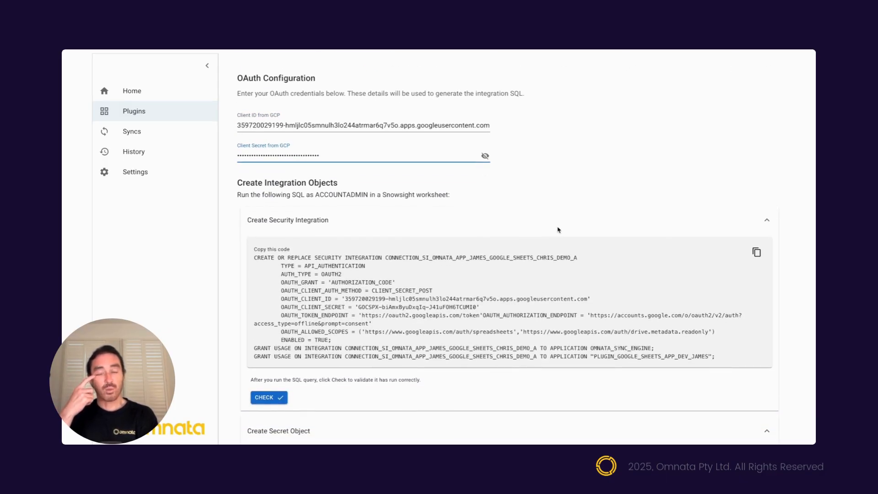
{"action": "scroll", "coordinate": [559, 230], "scroll_direction": "down", "scroll_amount": 1}
{"action": "left_click", "coordinate": [758, 232]}
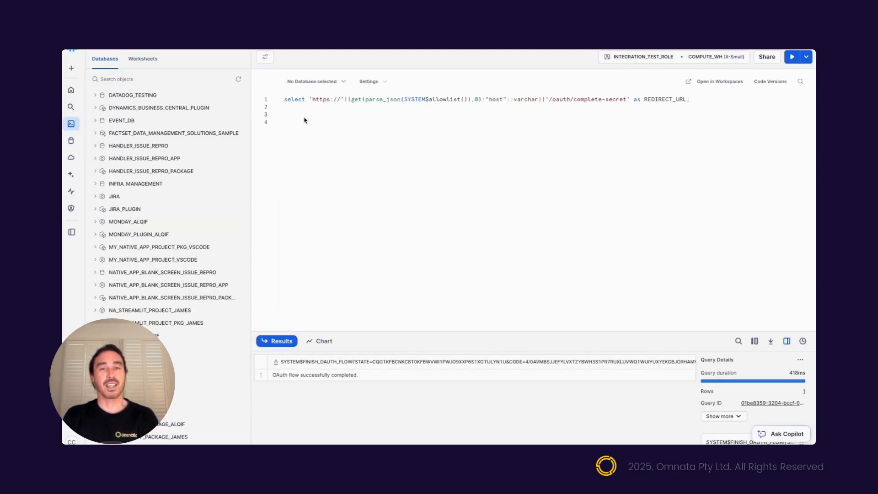
{"action": "key", "text": "ctrl+v"}
{"action": "left_click", "coordinate": [287, 114]}
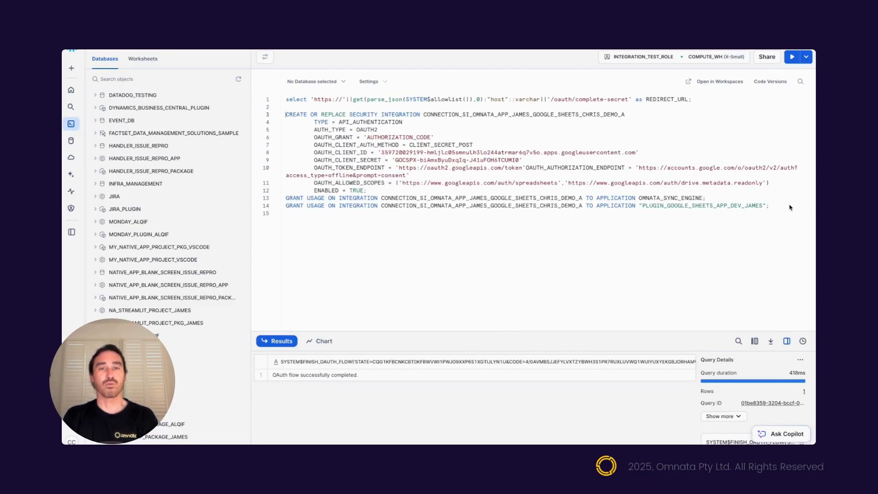
{"action": "left_click", "coordinate": [787, 208], "text": "shift"}
{"action": "key", "text": "ctrl+Return"}
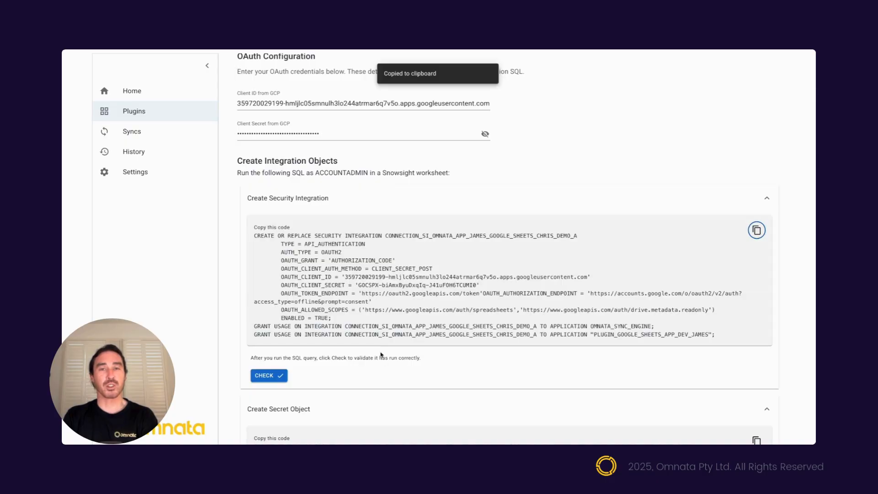
{"action": "left_click", "coordinate": [270, 375]}
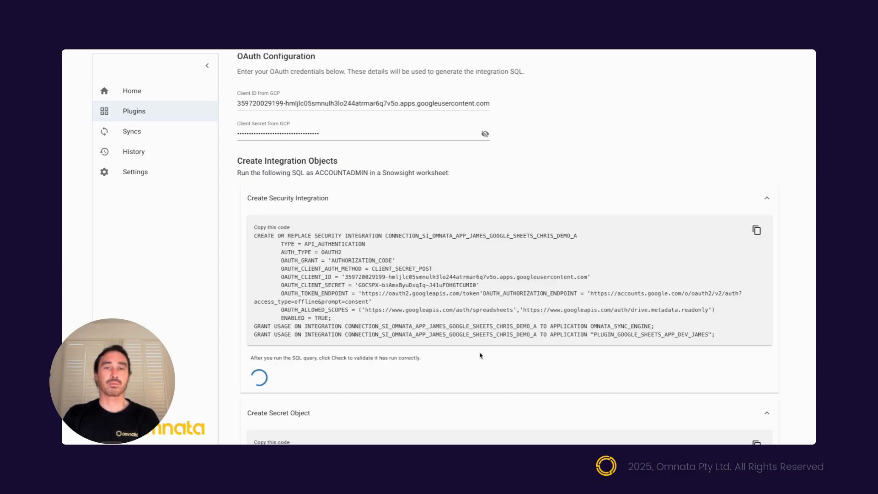
- Run the Create Secret Object SQL in the Snowsight worksheet with its usage grant to "OMNATA_APP_JAMES", and validate it in Omnata
{"action": "scroll", "coordinate": [480, 355], "scroll_direction": "down", "scroll_amount": 1}
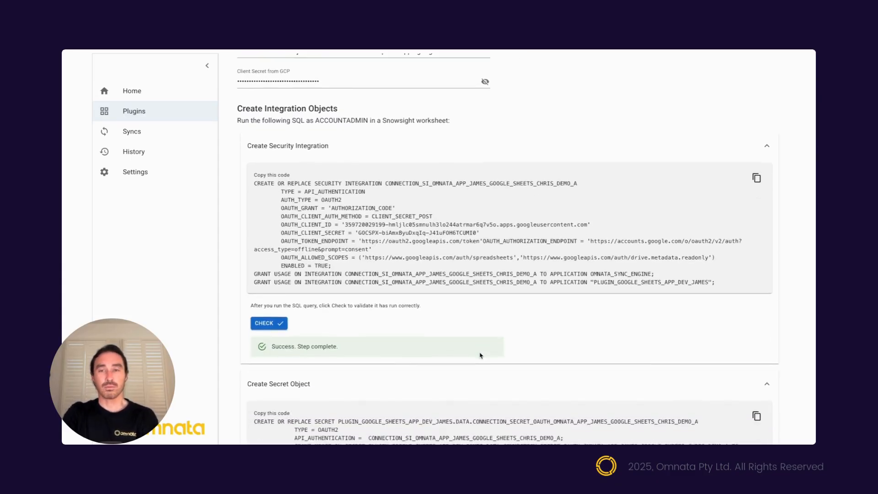
{"action": "scroll", "coordinate": [481, 355], "scroll_direction": "down", "scroll_amount": 2}
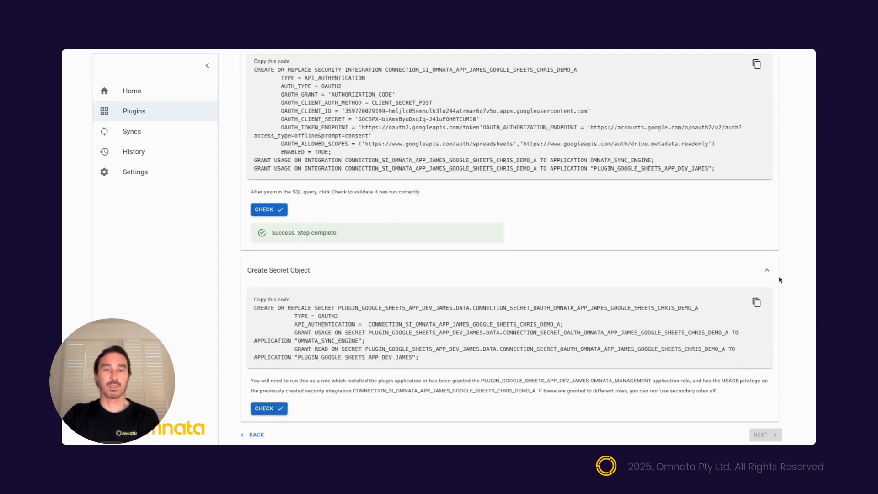
{"action": "left_click", "coordinate": [757, 302]}
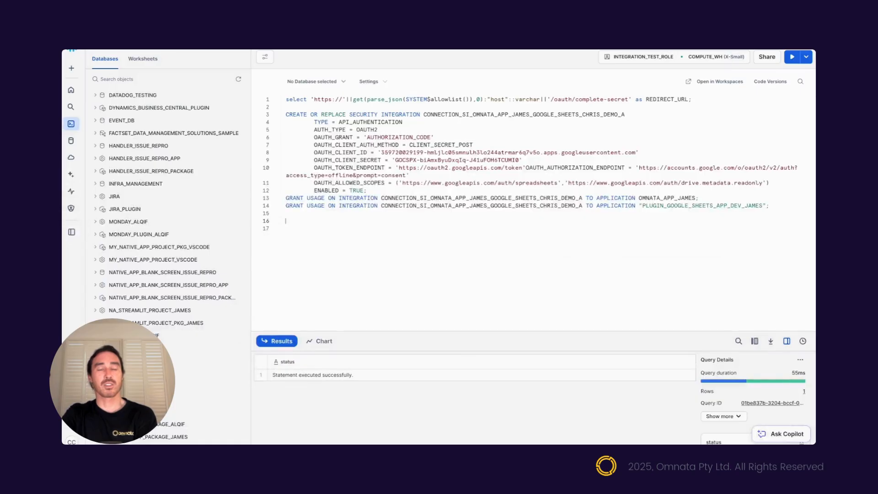
{"action": "key", "text": "super+v"}
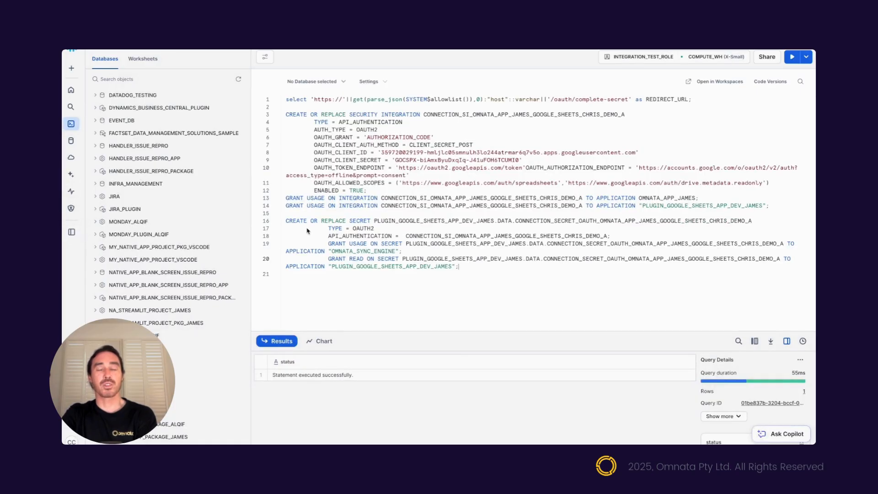
{"action": "left_click", "coordinate": [286, 221], "text": "shift"}
{"action": "key", "text": "super+Return"}
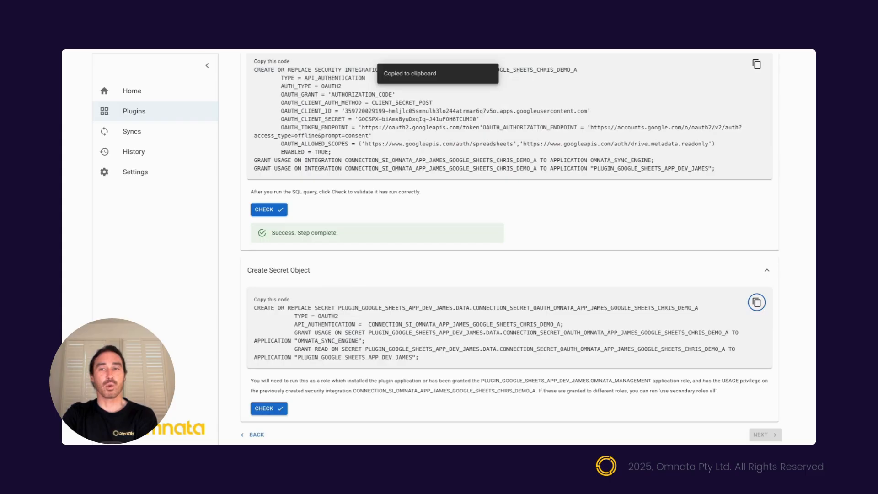
{"action": "left_click", "coordinate": [269, 409]}
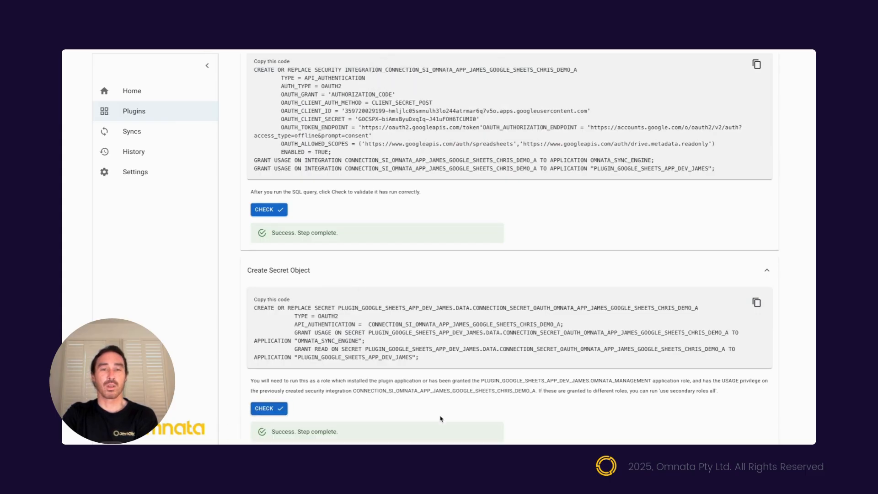
- Advance to External Access Integration, run its SQL in the Snowsight worksheet with the first grant to "OMNATA_APP_JAMES", and validate it in Omnata
{"action": "scroll", "coordinate": [448, 415], "scroll_direction": "down", "scroll_amount": 1}
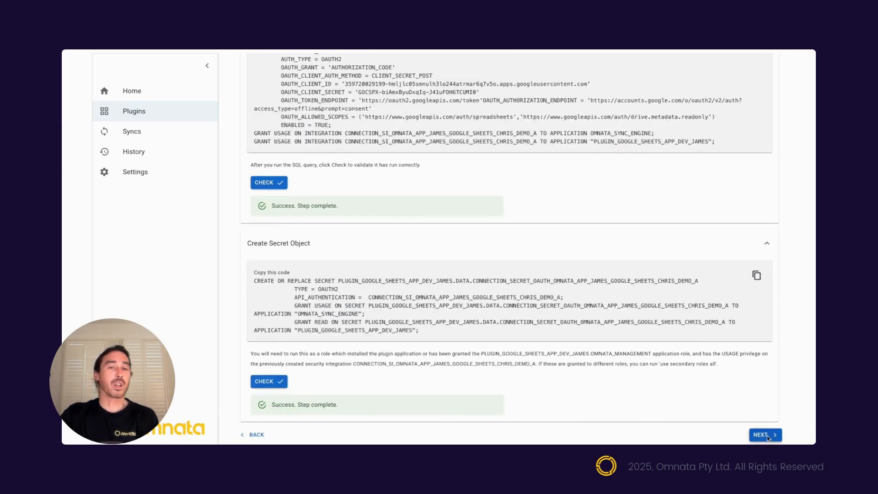
{"action": "left_click", "coordinate": [765, 433]}
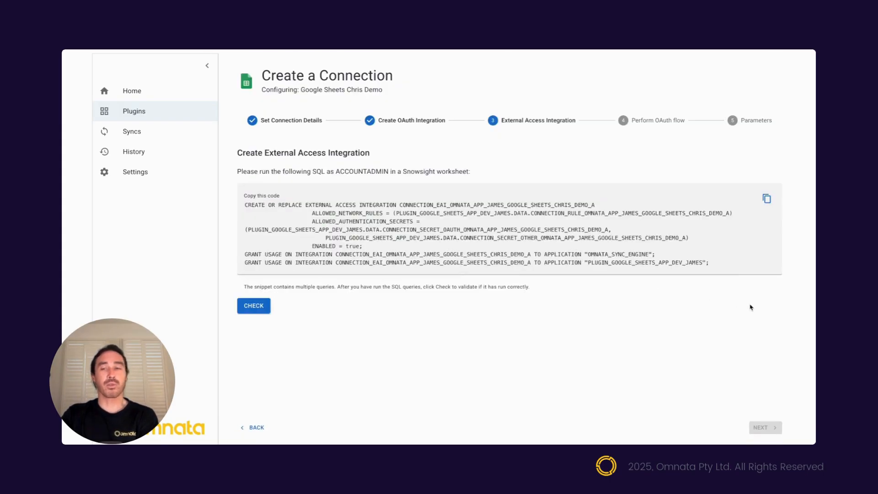
{"action": "left_click", "coordinate": [768, 199]}
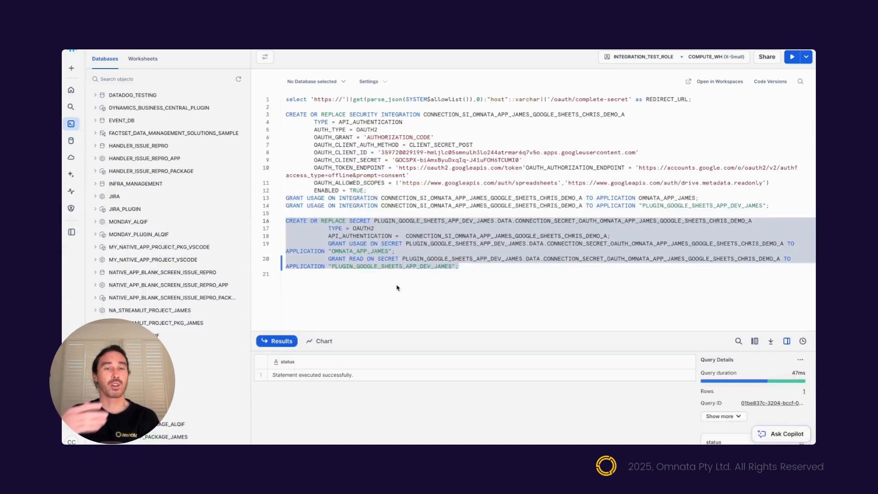
{"action": "left_click", "coordinate": [487, 273]}
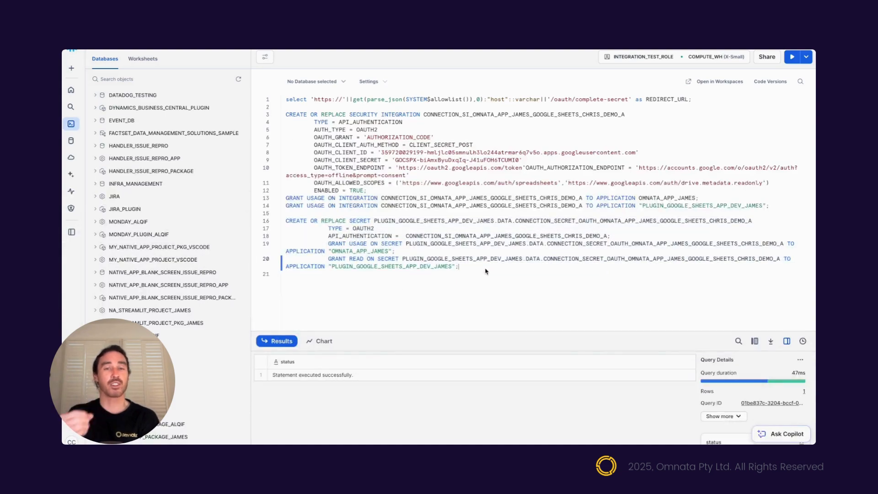
{"action": "left_click", "coordinate": [288, 291]}
{"action": "key", "text": "ctrl+v"}
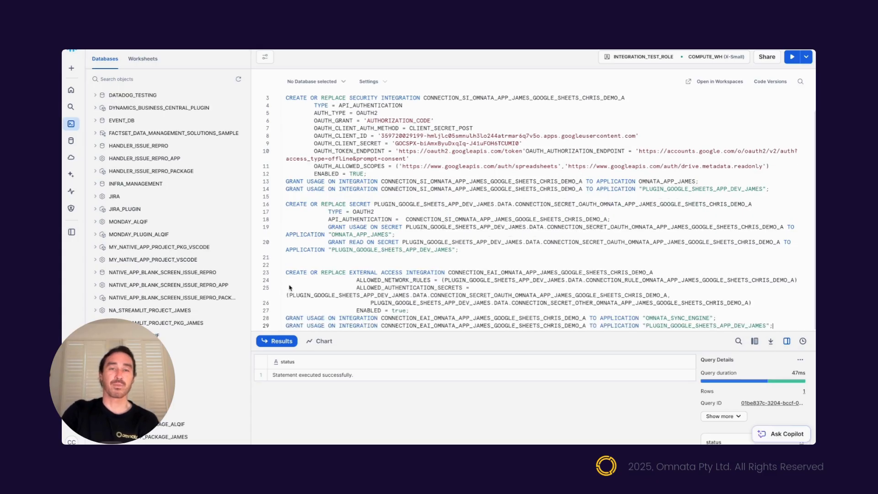
{"action": "key", "text": "ctrl+Return"}
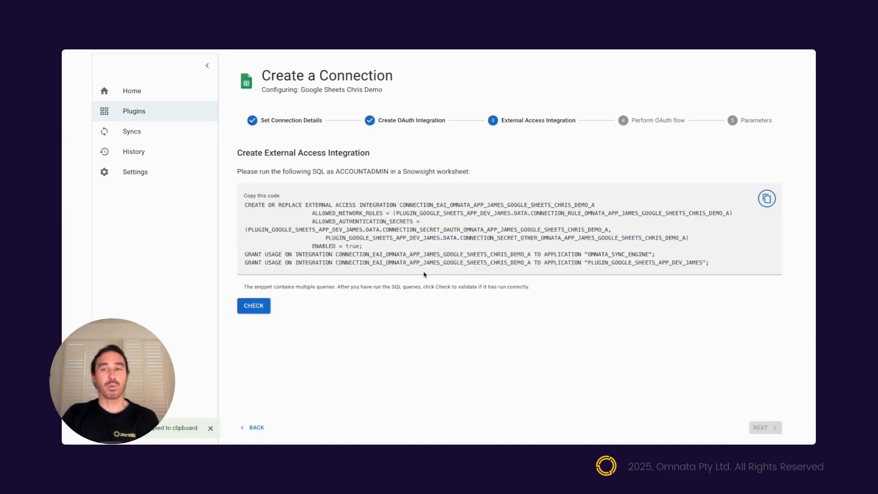
{"action": "left_click", "coordinate": [256, 309]}
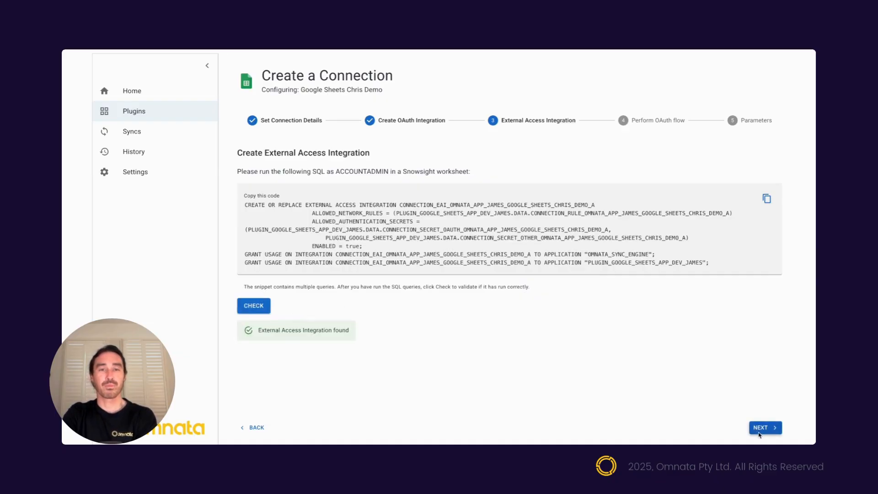
- Advance to Perform OAuth flow and copy its two-part SQL into the Snowsight worksheet below the external access integration grants
{"action": "left_click", "coordinate": [760, 433]}
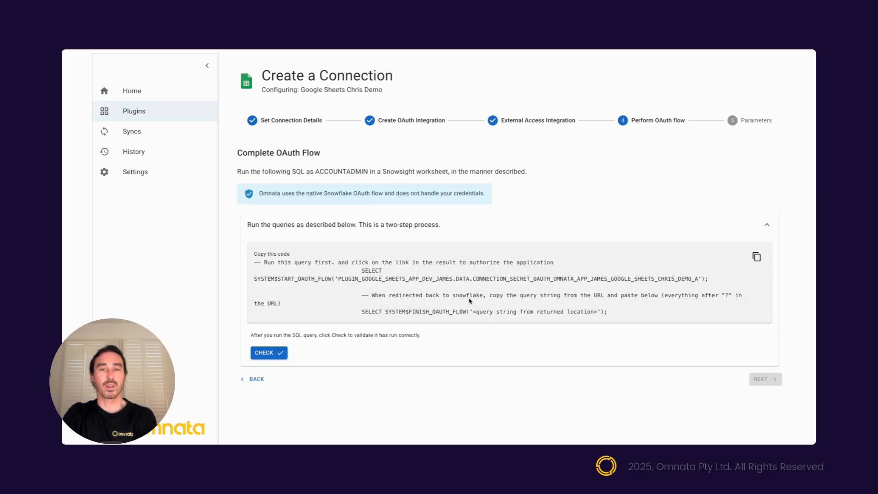
{"action": "left_click", "coordinate": [758, 257]}
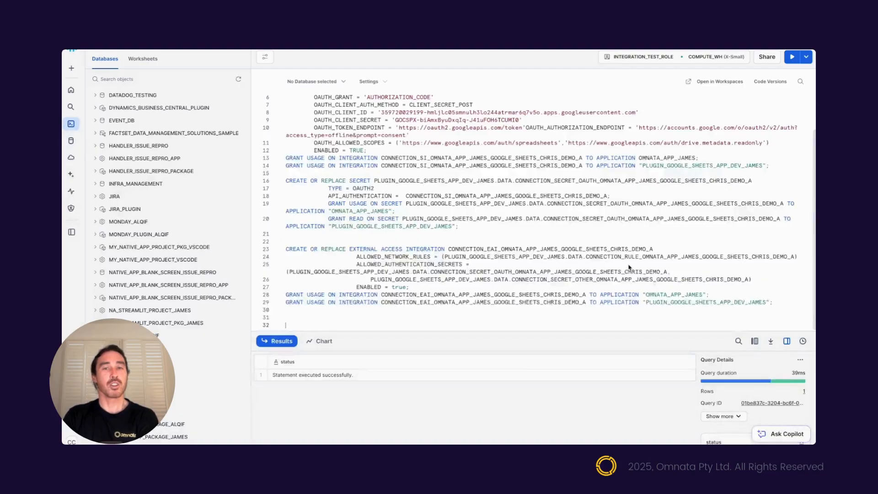
{"action": "scroll", "coordinate": [540, 212], "scroll_direction": "down", "scroll_amount": 3}
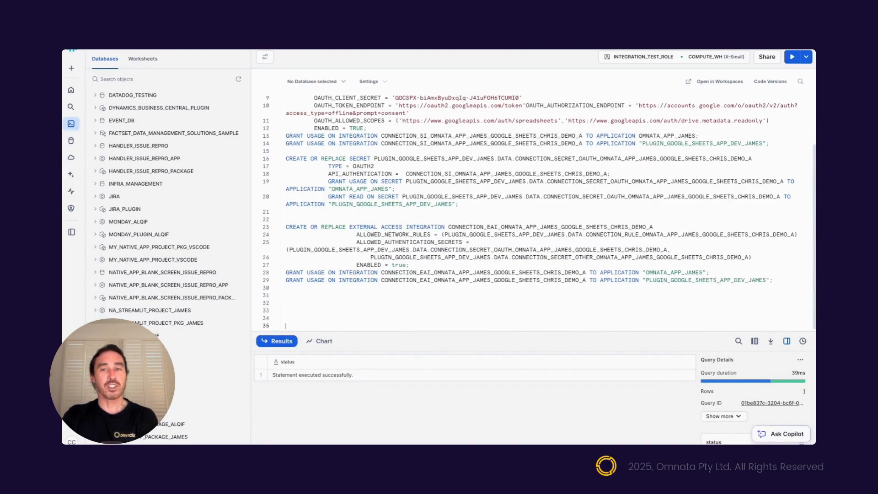
{"action": "left_click", "coordinate": [298, 276]}
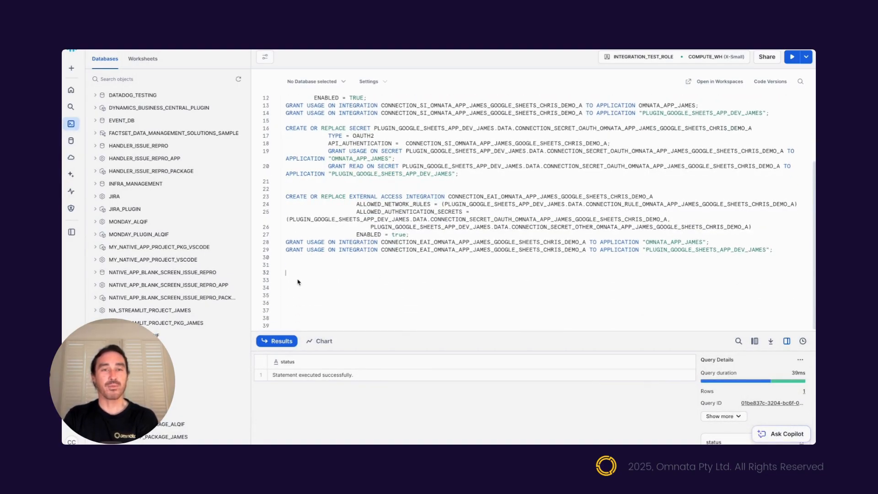
{"action": "key", "text": "ctrl+v"}
{"action": "scroll", "coordinate": [500, 300], "scroll_direction": "down", "scroll_amount": 3}
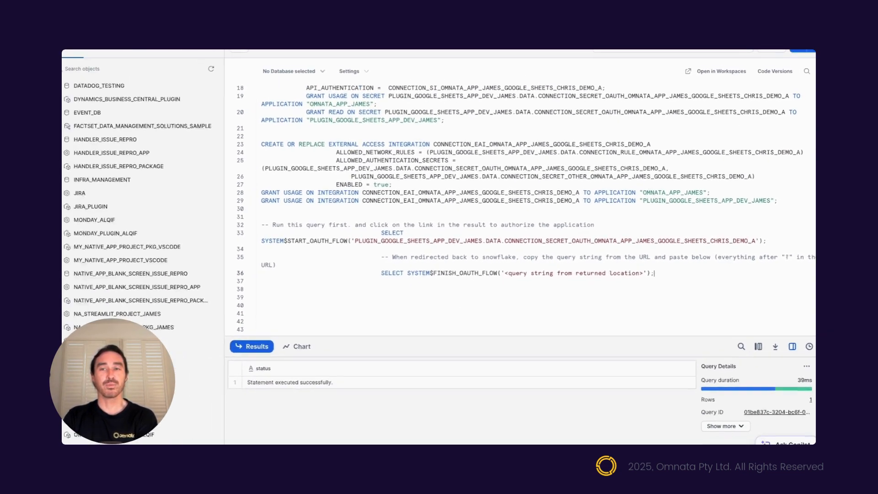
- Run the SYSTEM$START_OAUTH_FLOW query and authorize Omnata Sync to access the omnata.com Google account
{"action": "left_click", "coordinate": [780, 246]}
{"action": "key", "text": "ctrl+Return"}
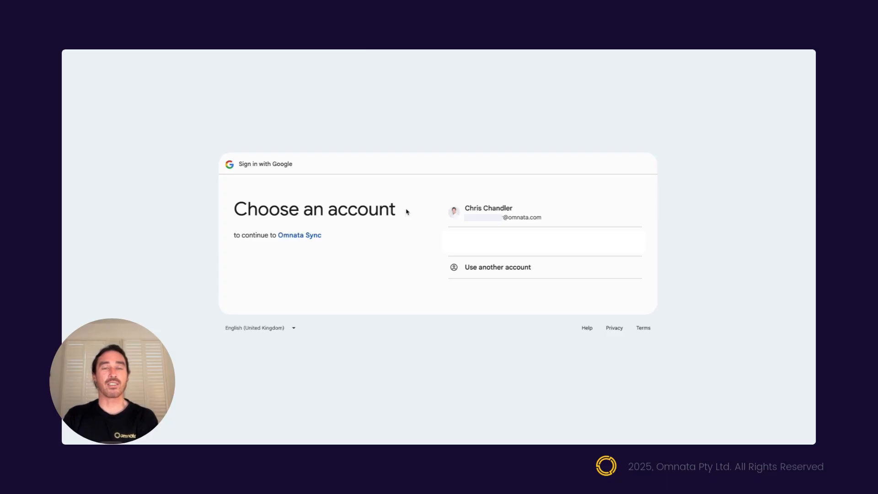
{"action": "left_click", "coordinate": [512, 215]}
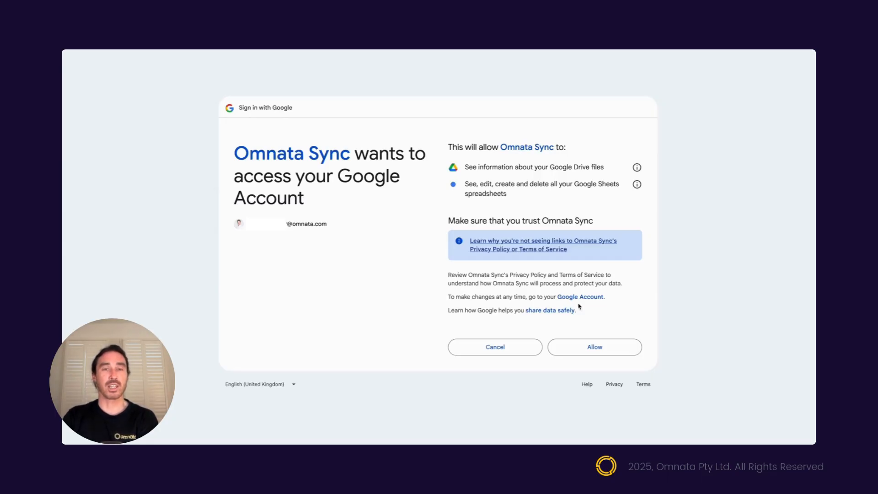
{"action": "left_click", "coordinate": [580, 354]}
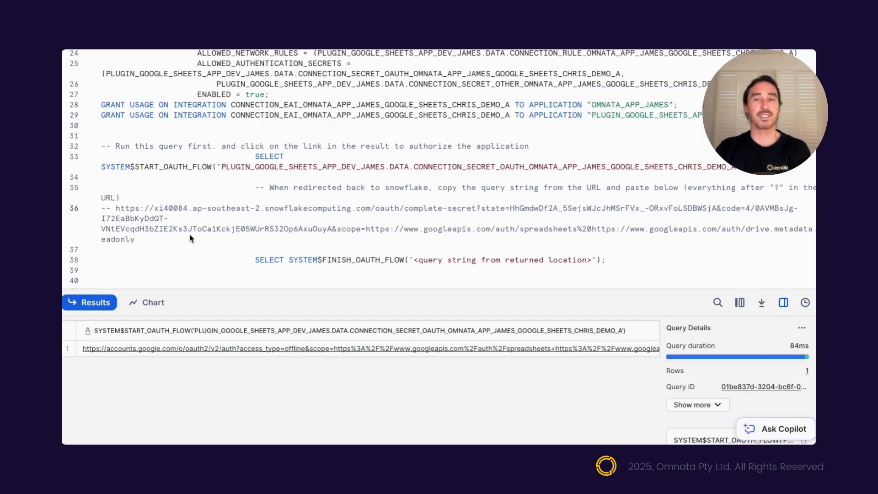
- Replace the placeholder in SYSTEM$FINISH_OAUTH_FLOW with the returned URL's query string containing the authorization code, and run the query
{"action": "left_click_drag", "start_coordinate": [183, 240], "coordinate": [485, 214]}
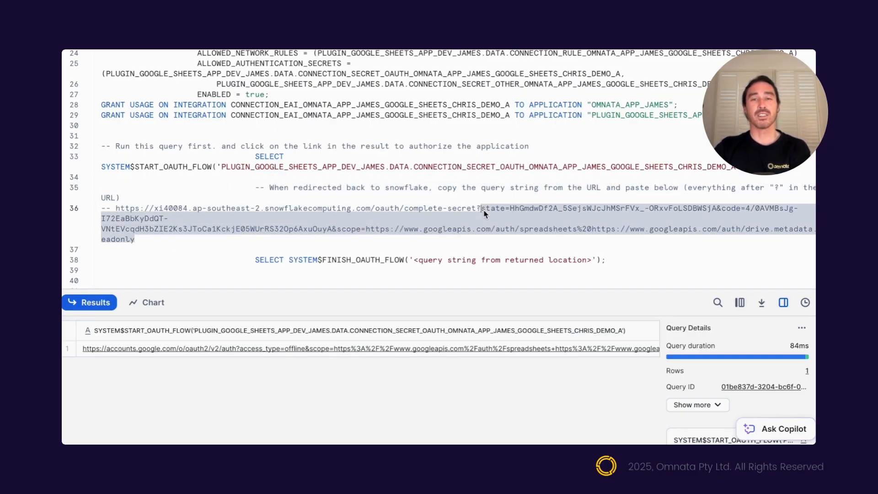
{"action": "scroll", "coordinate": [503, 247], "scroll_direction": "down", "scroll_amount": 1}
{"action": "left_click", "coordinate": [414, 228]}
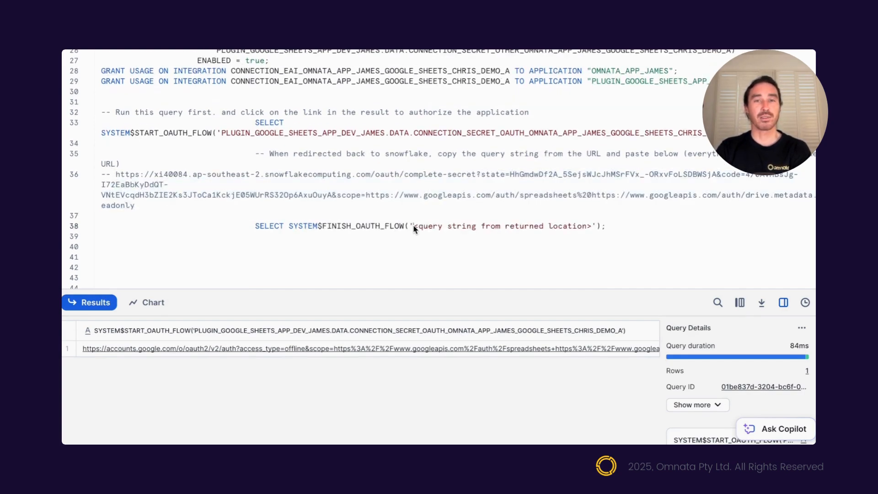
{"action": "left_click", "coordinate": [592, 227], "text": "shift"}
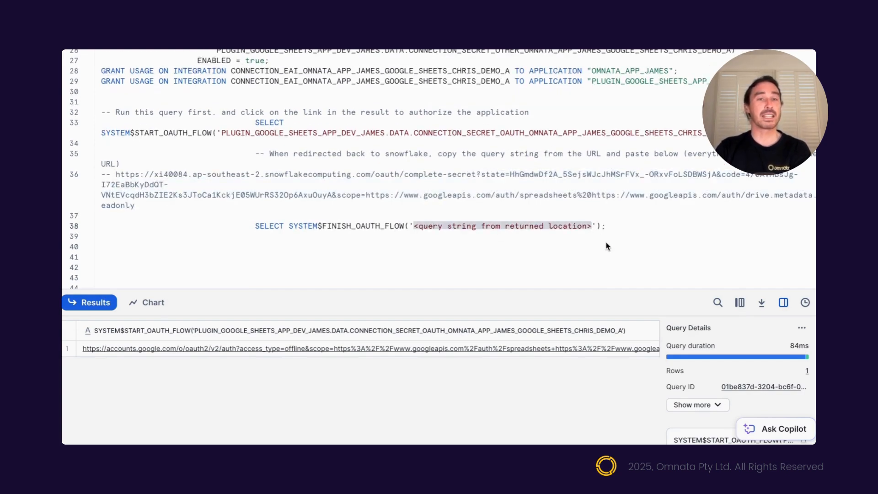
{"action": "key", "text": "ctrl+v"}
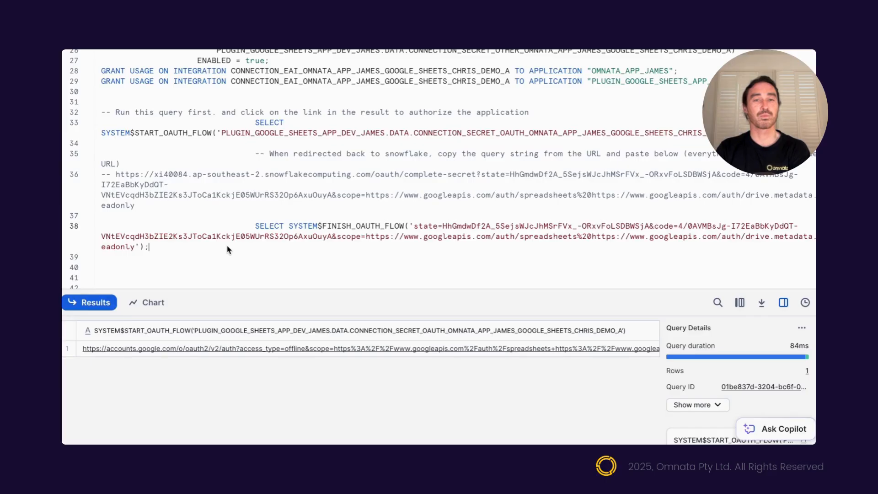
{"action": "key", "text": "ctrl+Return"}
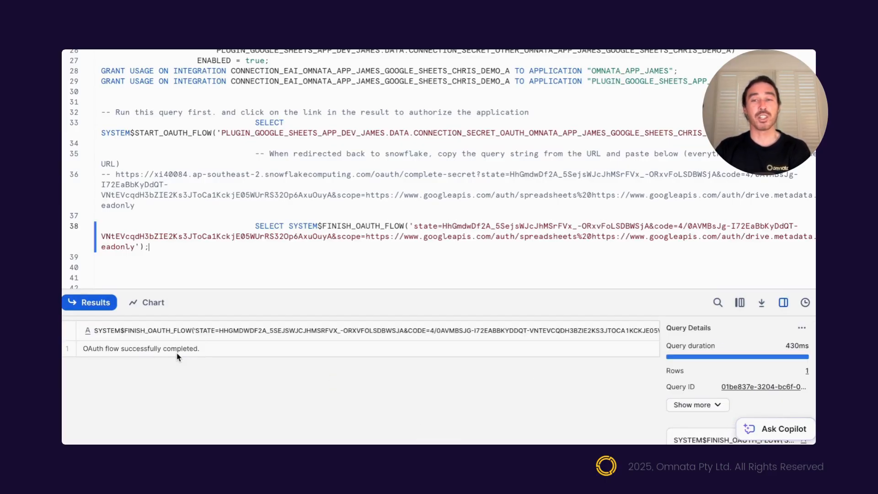
- Validate the OAuth flow in the Omnata connection wizard and advance to the Parameters stage
{"action": "left_click", "coordinate": [178, 354]}
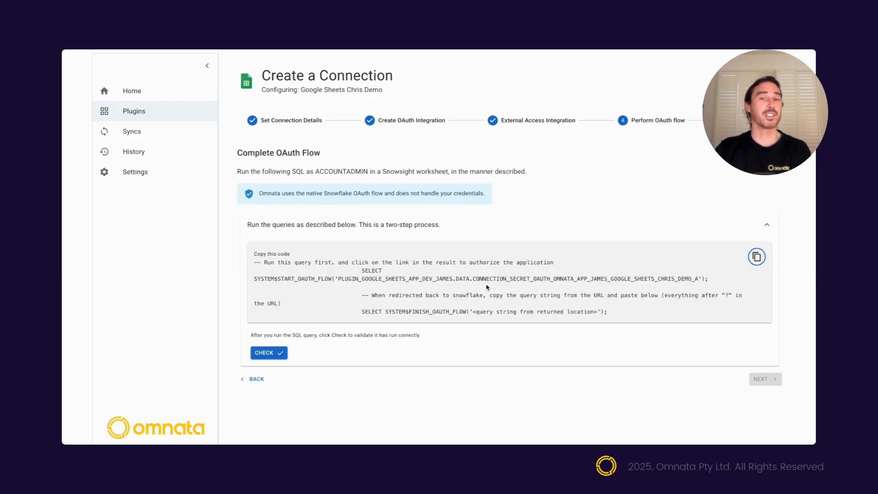
{"action": "left_click", "coordinate": [268, 353]}
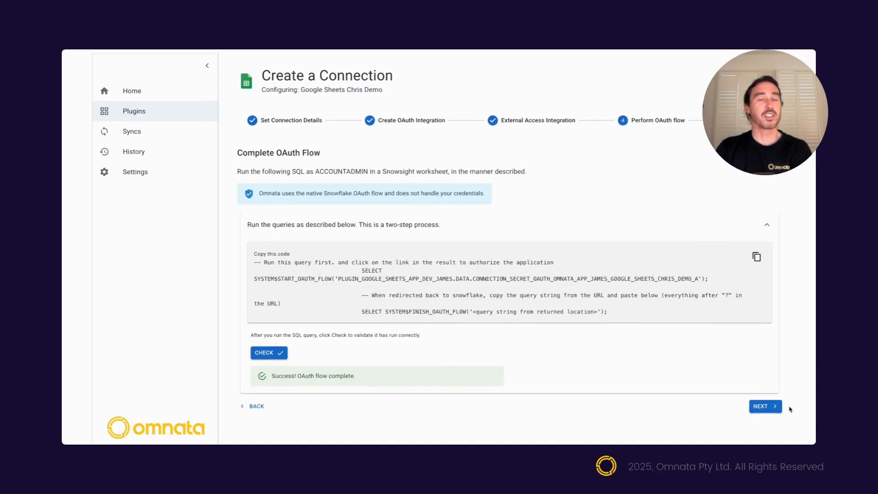
{"action": "left_click", "coordinate": [764, 410]}
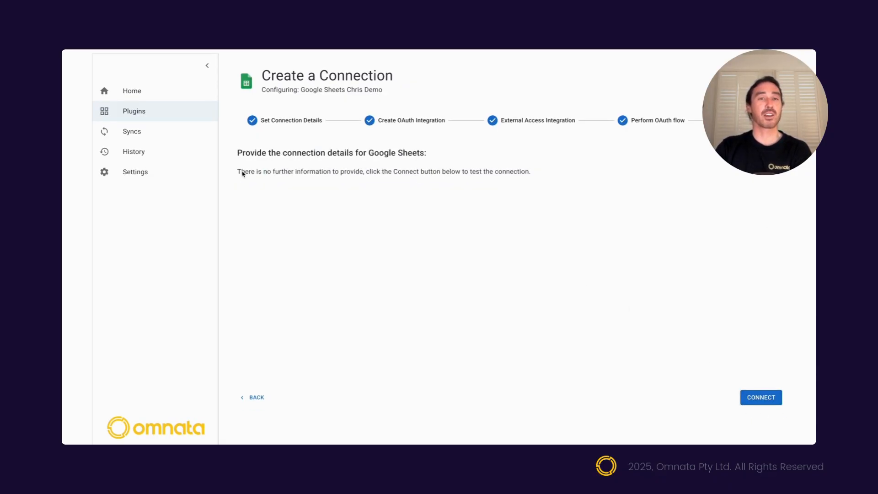
- Read the Parameters instructions and connect to Google Sheets to finish creating the OAuth connection
{"action": "left_click_drag", "start_coordinate": [241, 172], "coordinate": [554, 171]}
{"action": "left_click", "coordinate": [555, 171]}
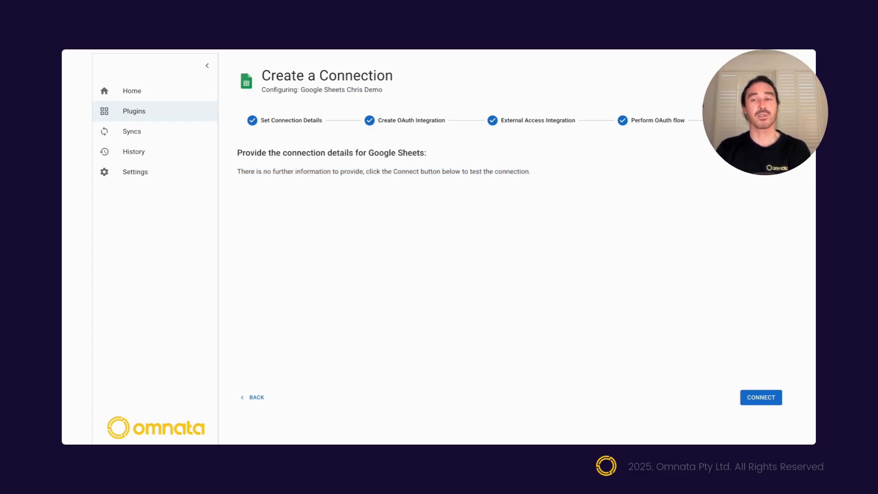
{"action": "left_click", "coordinate": [749, 400]}
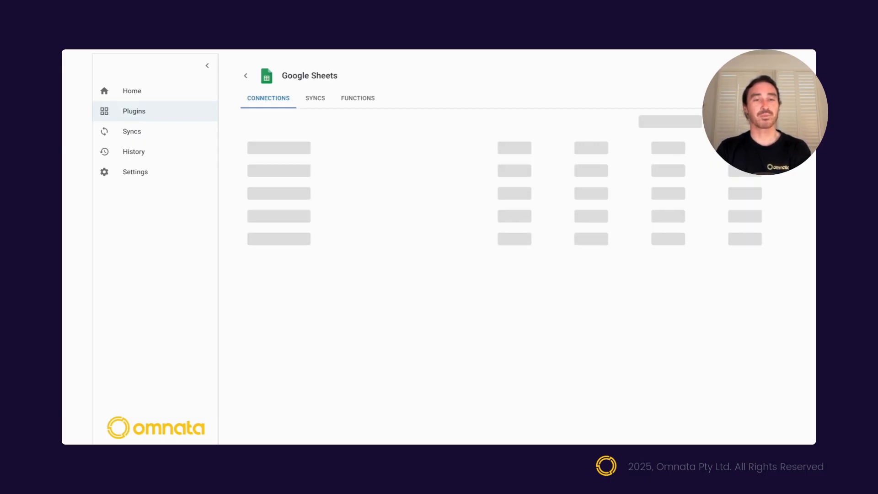
- Review the details of the newly created Google Sheets OAuth connection and test that connection
{"action": "left_click", "coordinate": [744, 346]}
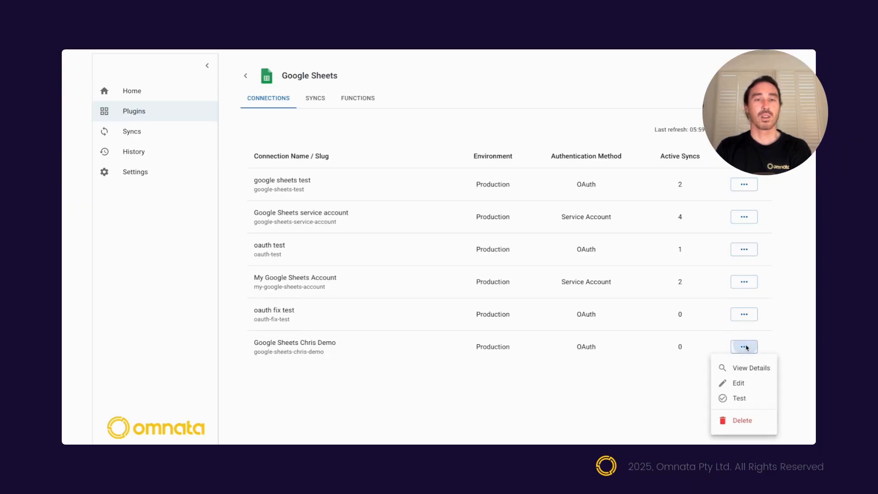
{"action": "left_click", "coordinate": [733, 367]}
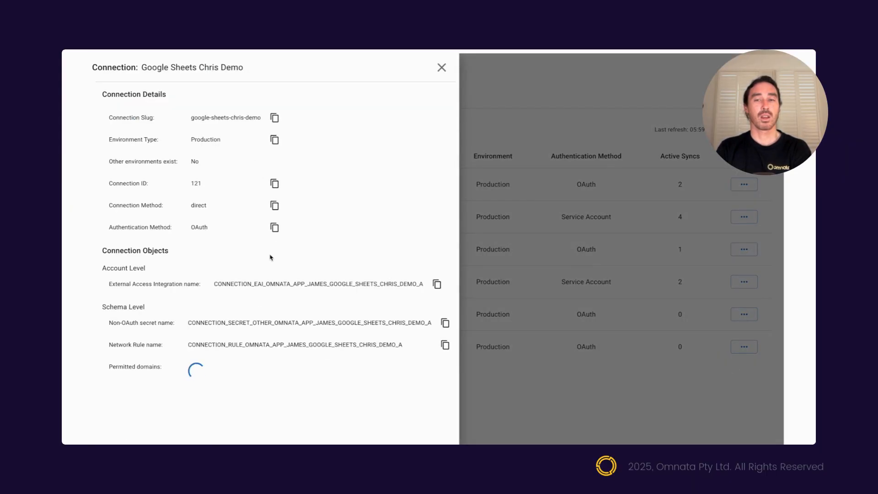
{"action": "left_click", "coordinate": [441, 67]}
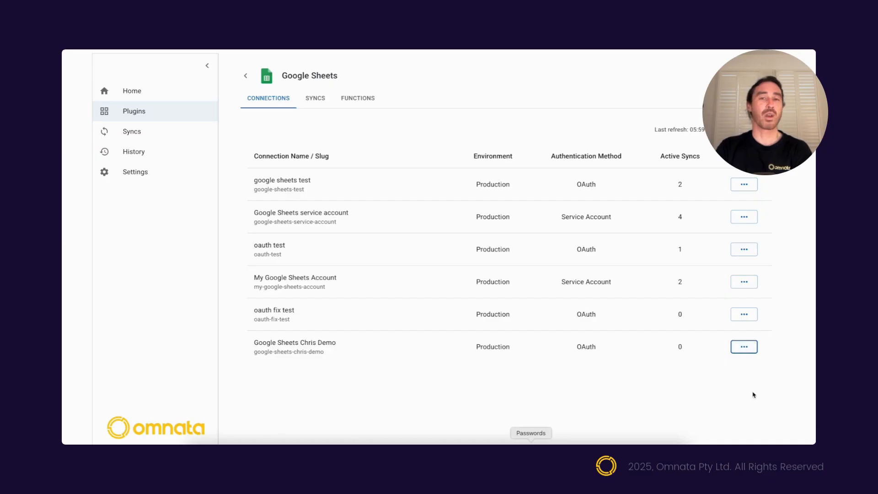
{"action": "left_click", "coordinate": [745, 348]}
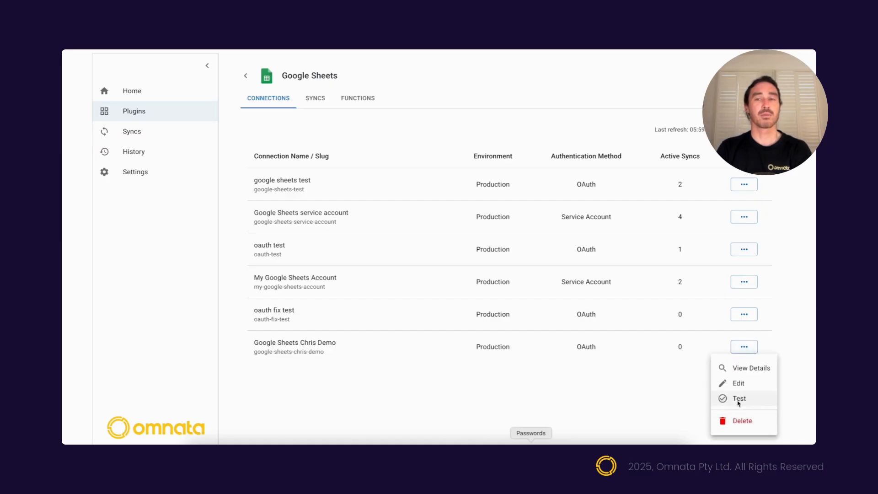
{"action": "left_click", "coordinate": [744, 400]}
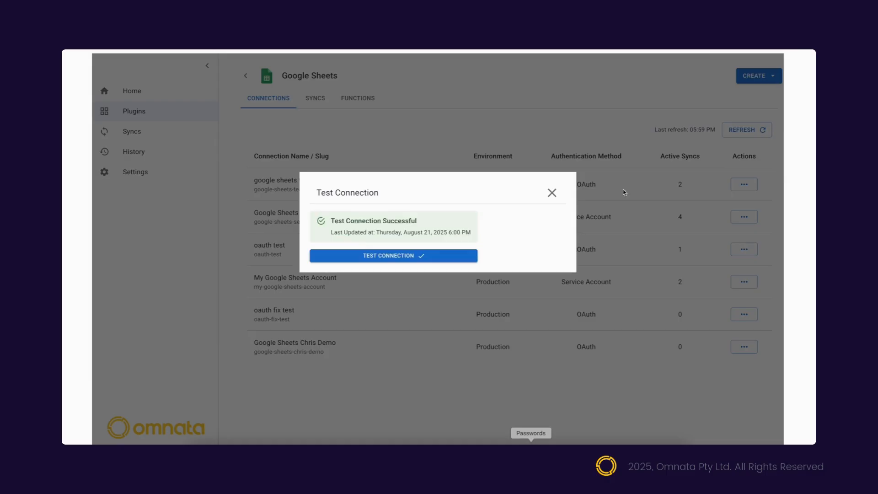
{"action": "left_click", "coordinate": [552, 193]}
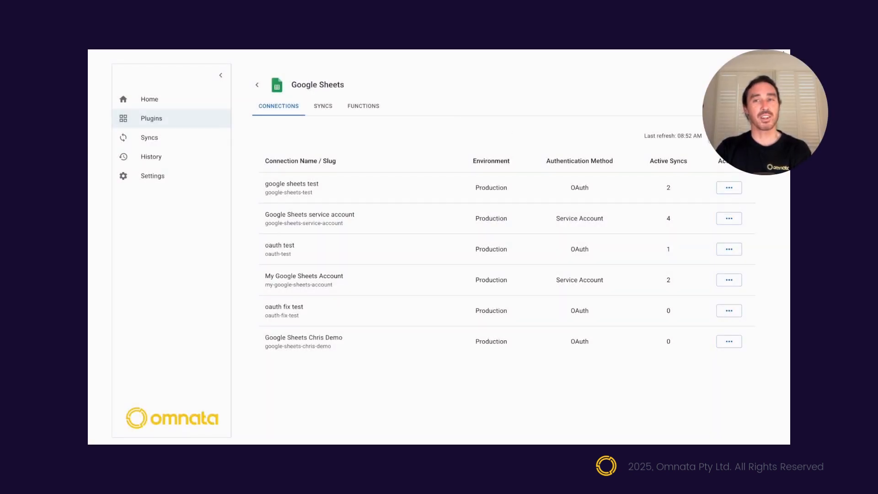
- Create a single-environment connection named Google Sheet Service Account using the Service Account connection method, and advance to External Access Integration
{"action": "left_click", "coordinate": [732, 103]}
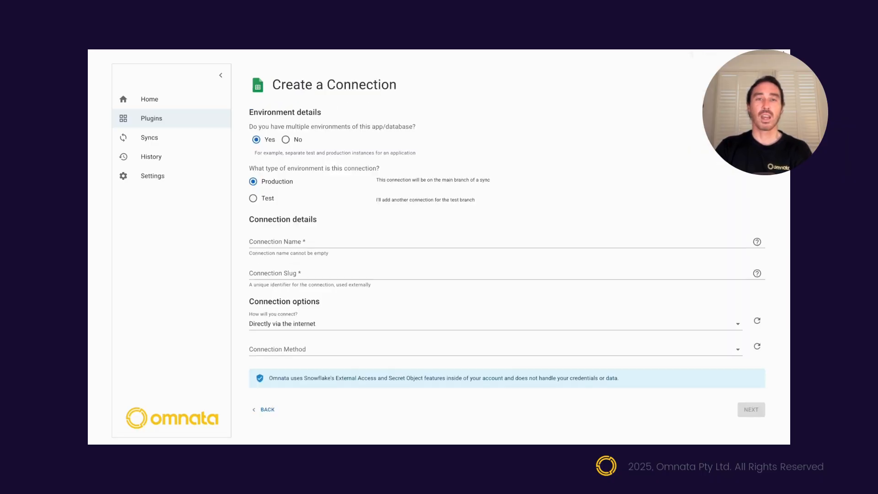
{"action": "left_click", "coordinate": [284, 140]}
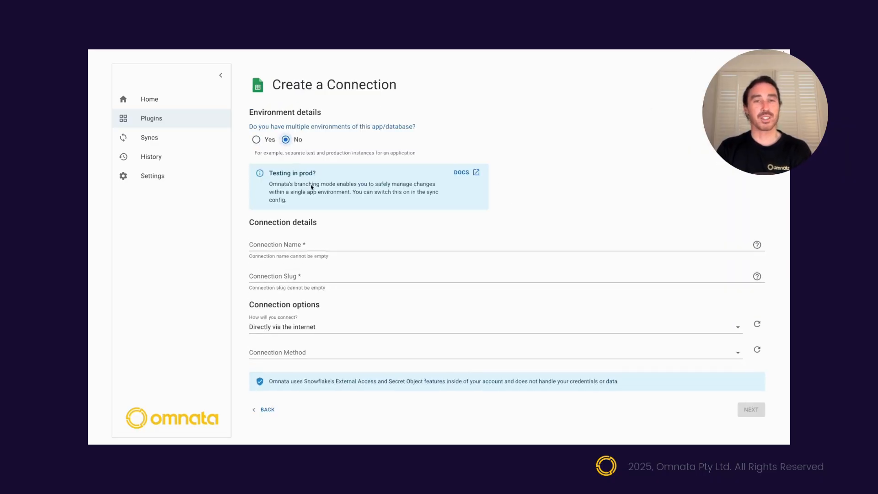
{"action": "left_click", "coordinate": [321, 248]}
{"action": "type", "text": "Googl"}
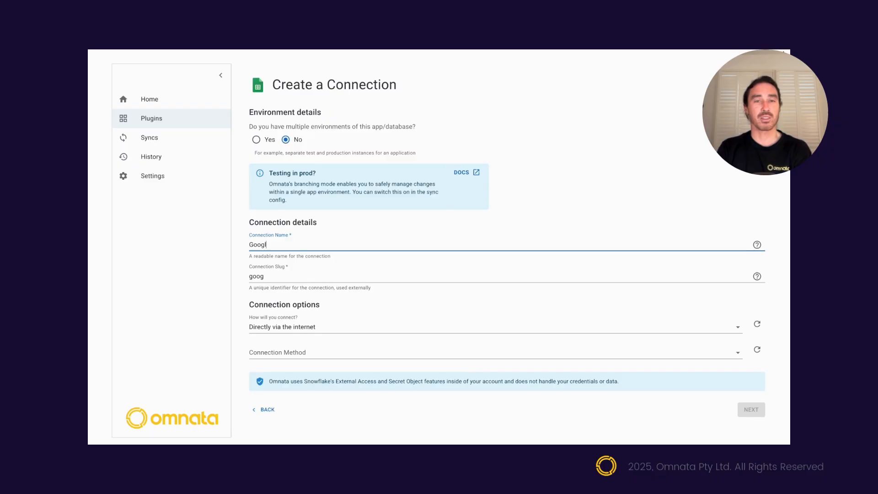
{"action": "type", "text": "e Sheet Service Account"}
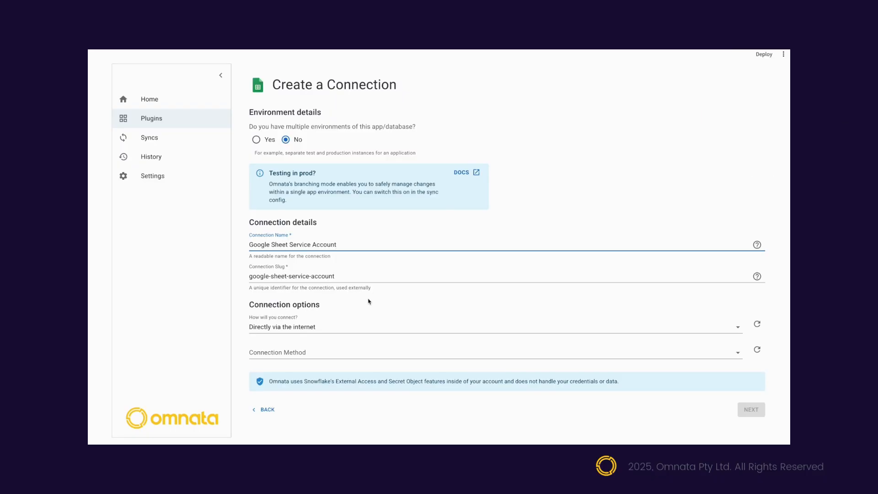
{"action": "left_click", "coordinate": [334, 353]}
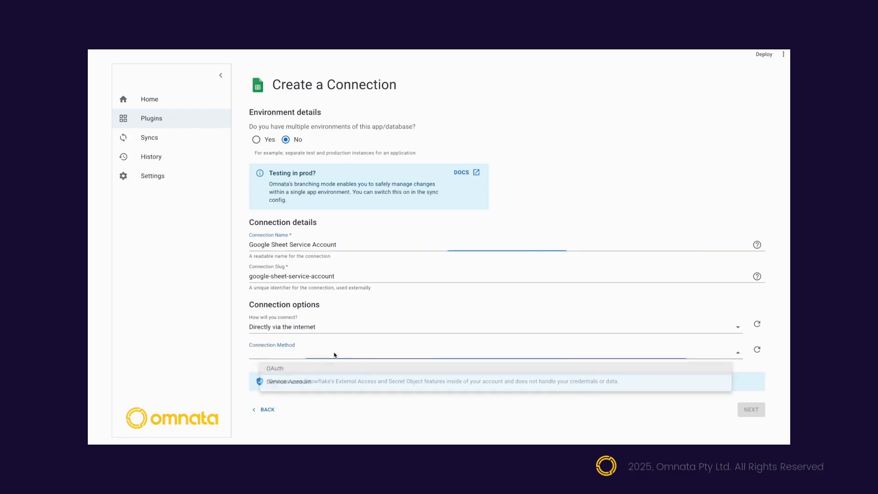
{"action": "left_click", "coordinate": [324, 383]}
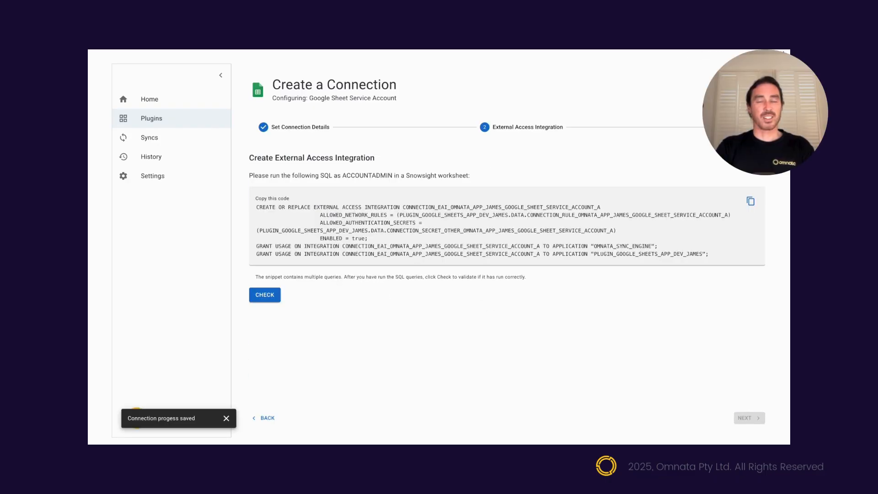
- Run the generated external access integration SQL in the Snowsight worksheet, then validate it in the Omnata wizard and advance to the connection parameters
{"action": "left_click", "coordinate": [752, 204]}
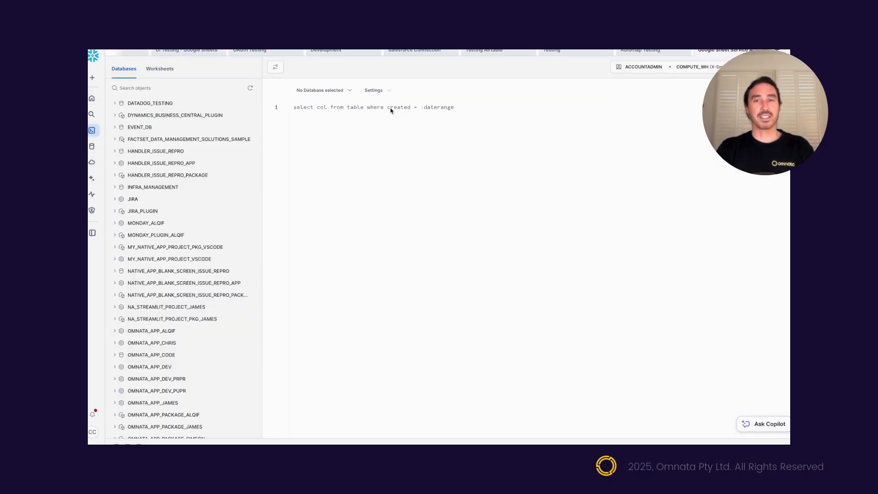
{"action": "key", "text": "ctrl+v"}
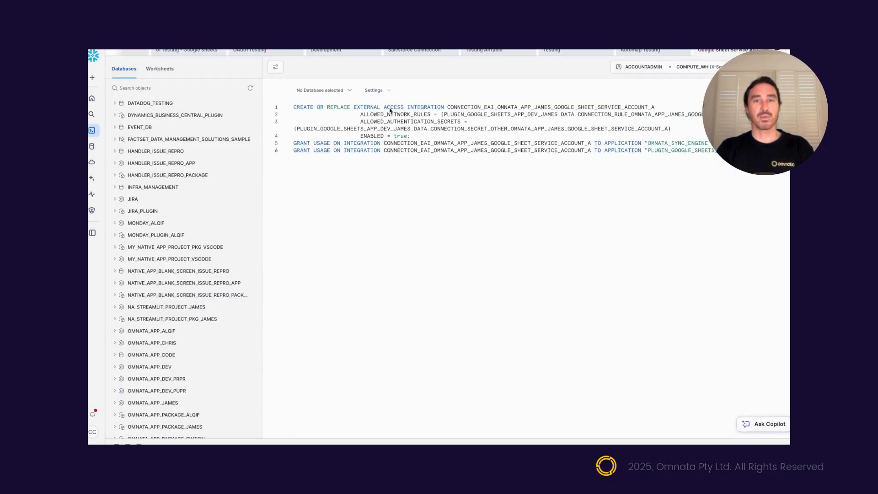
{"action": "key", "text": "ctrl+a"}
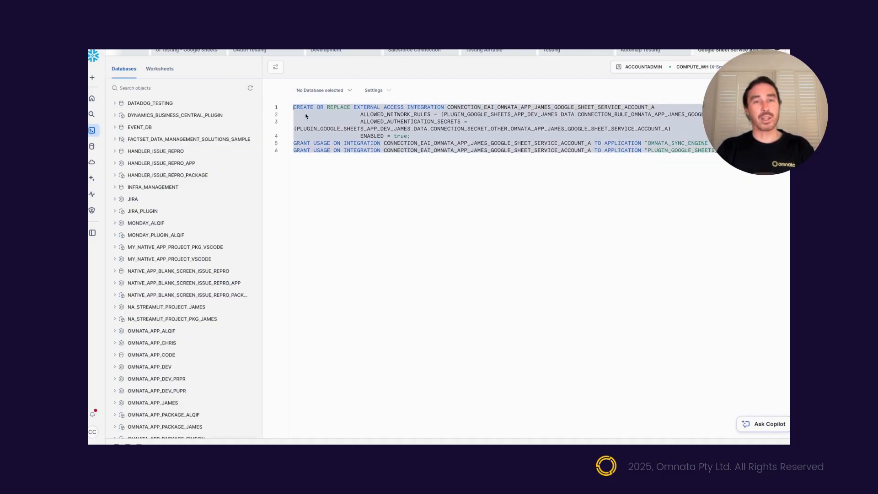
{"action": "key", "text": "ctrl+Return"}
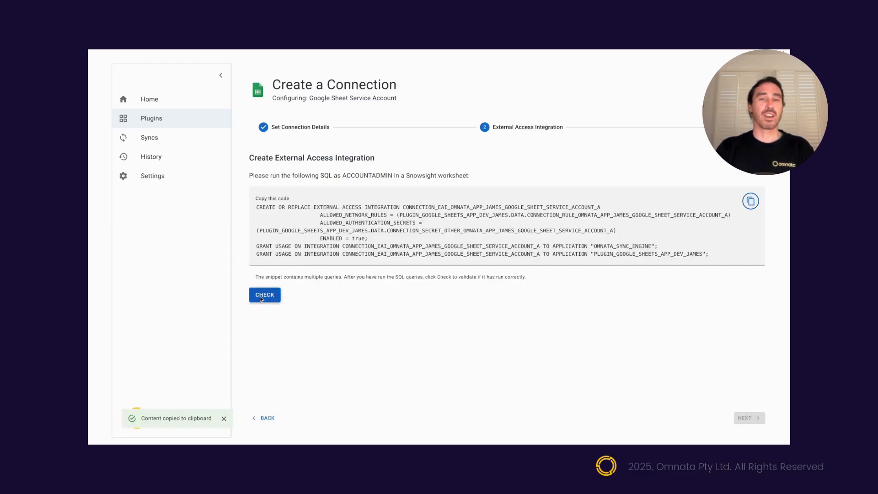
{"action": "left_click", "coordinate": [265, 295]}
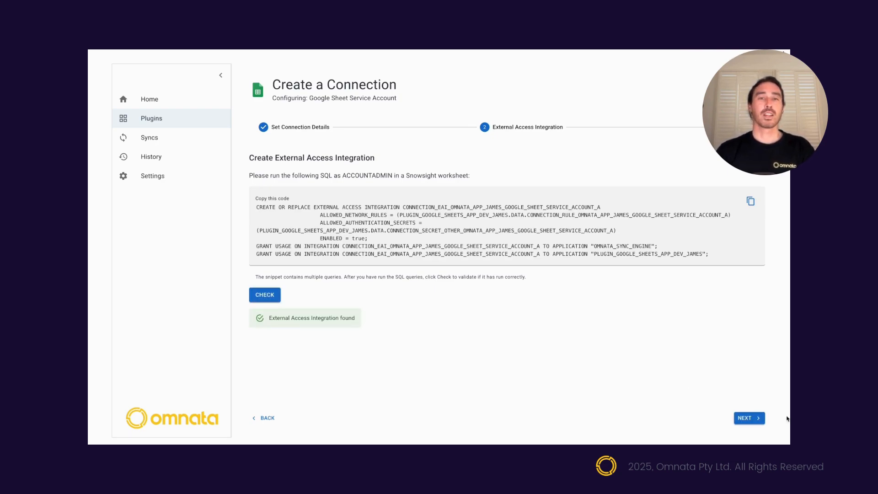
{"action": "left_click", "coordinate": [759, 419]}
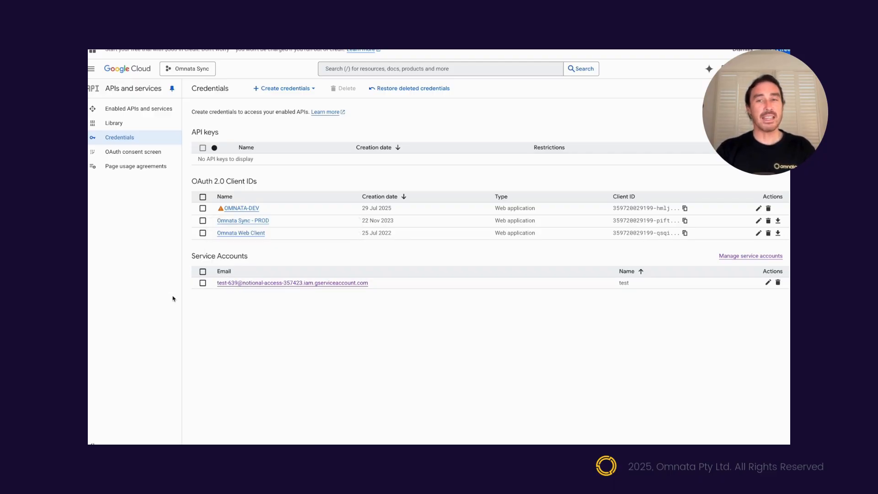
- Create a new JSON private key for the test service account in the Google Cloud console
{"action": "left_click", "coordinate": [318, 283]}
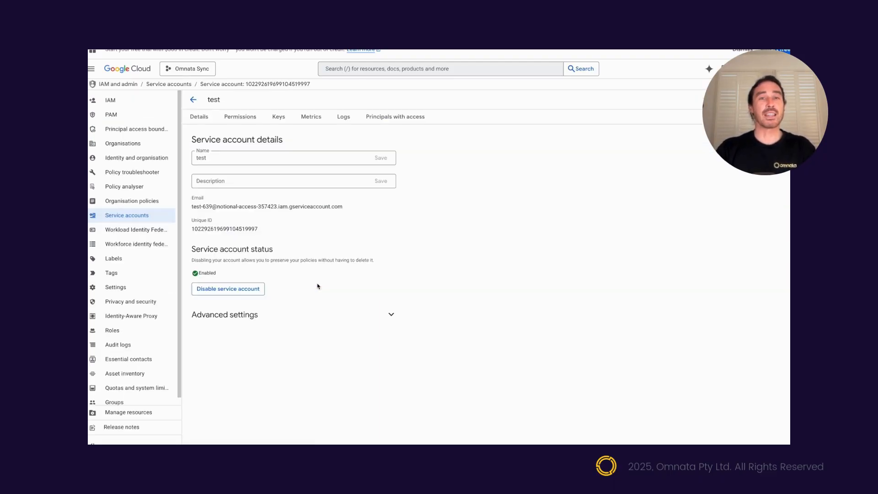
{"action": "left_click", "coordinate": [278, 118]}
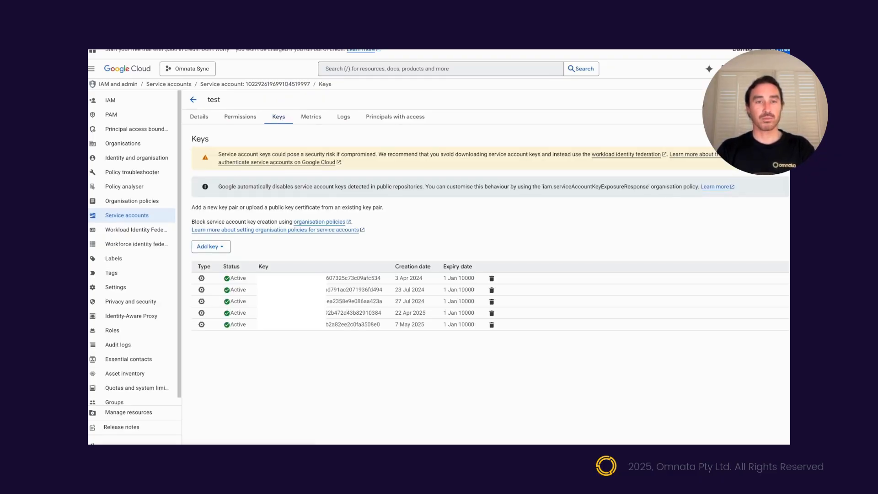
{"action": "left_click", "coordinate": [212, 247]}
{"action": "left_click", "coordinate": [221, 261]}
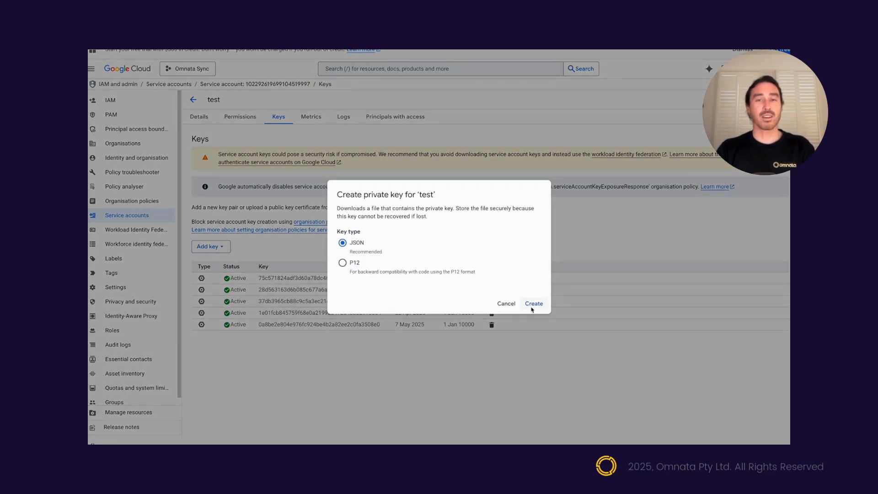
{"action": "left_click", "coordinate": [532, 307]}
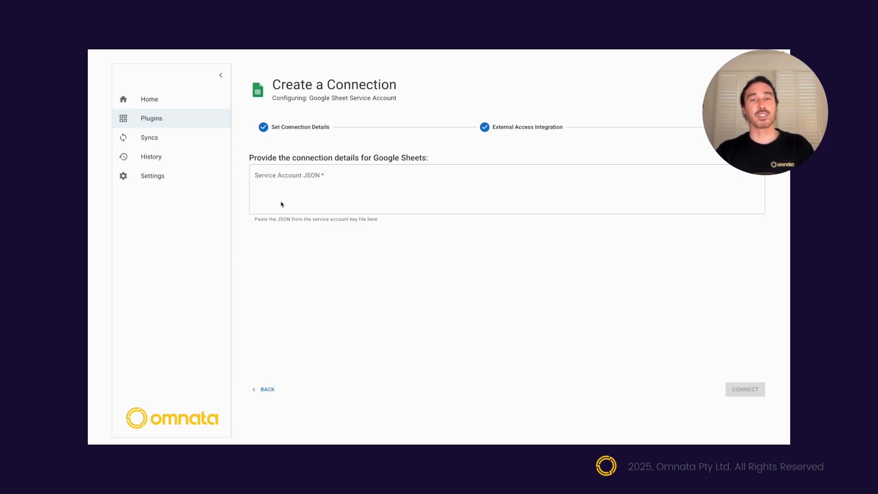
- Paste the service account key into the Service Account JSON field in Omnata and connect
{"action": "left_click", "coordinate": [281, 183]}
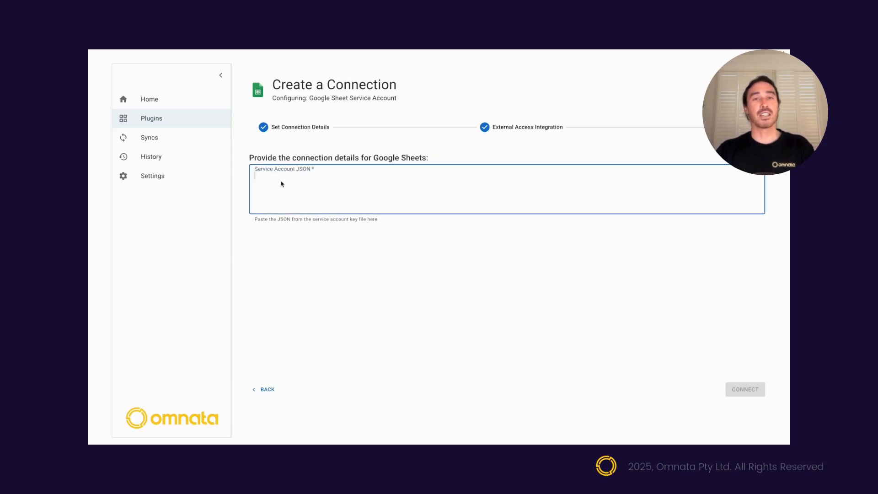
{"action": "key", "text": "ctrl+v"}
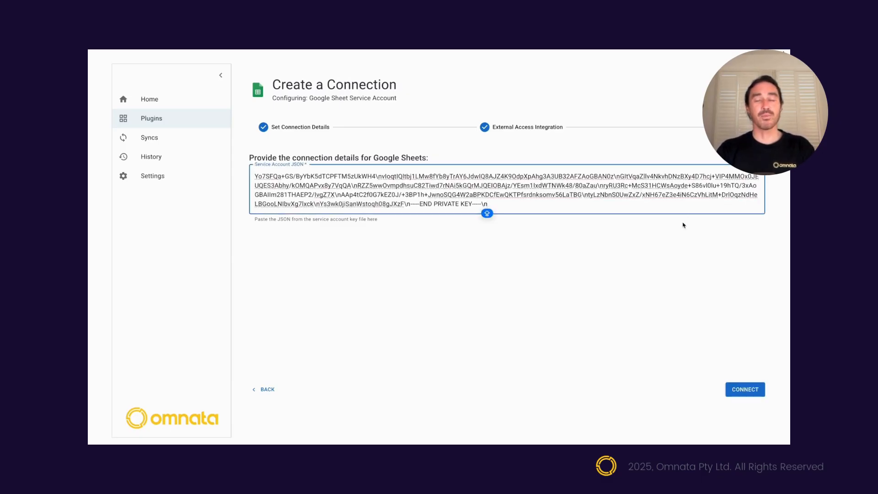
{"action": "left_click", "coordinate": [683, 228]}
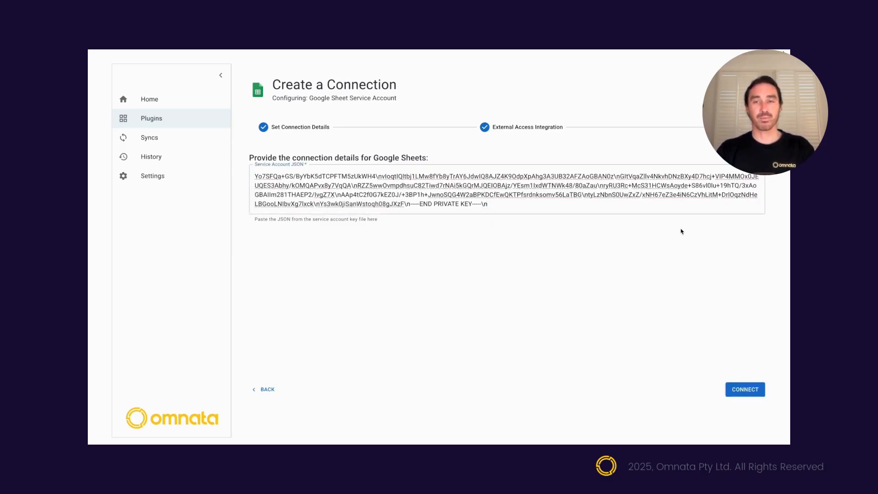
{"action": "left_click", "coordinate": [745, 390]}
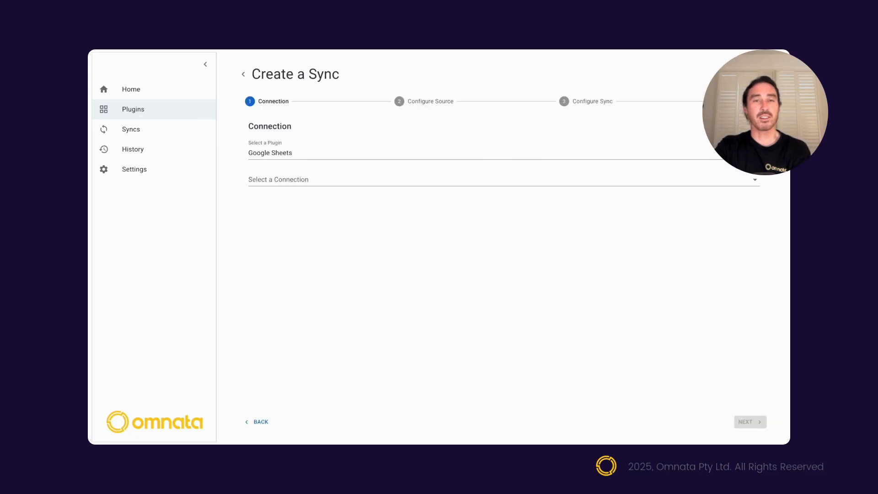
- Choose the Google Sheets demo OAuth connection for the new sync and set the sync direction to Inbound
{"action": "left_click", "coordinate": [412, 183]}
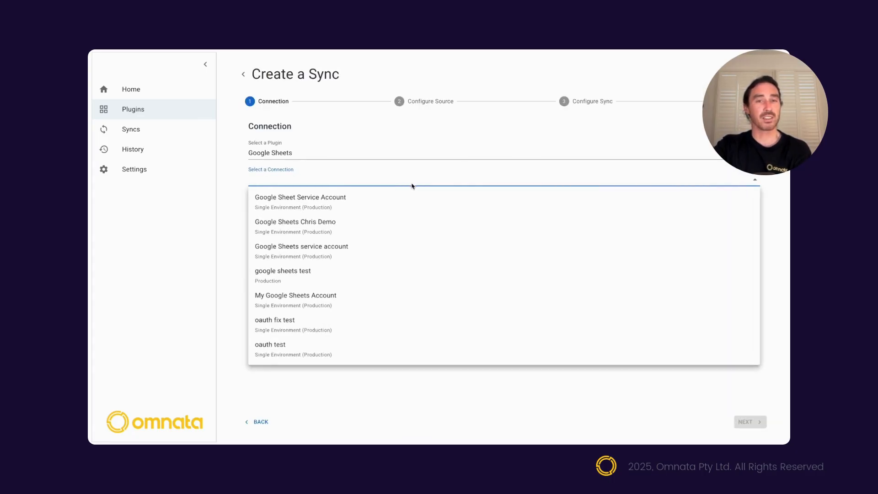
{"action": "left_click", "coordinate": [399, 222]}
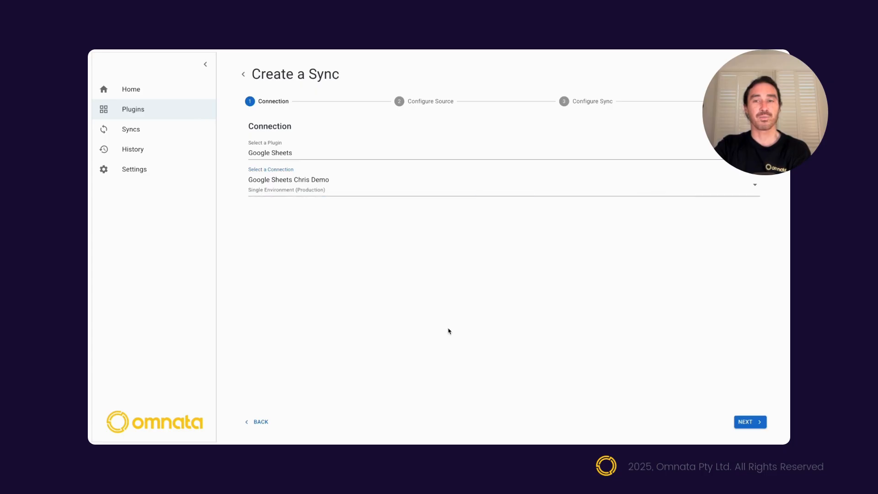
{"action": "left_click", "coordinate": [750, 422]}
{"action": "left_click", "coordinate": [366, 223]}
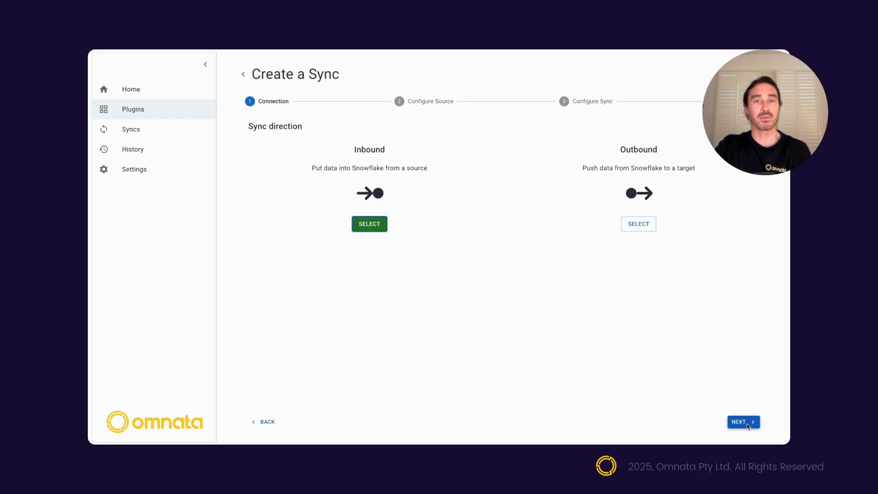
{"action": "left_click", "coordinate": [750, 422]}
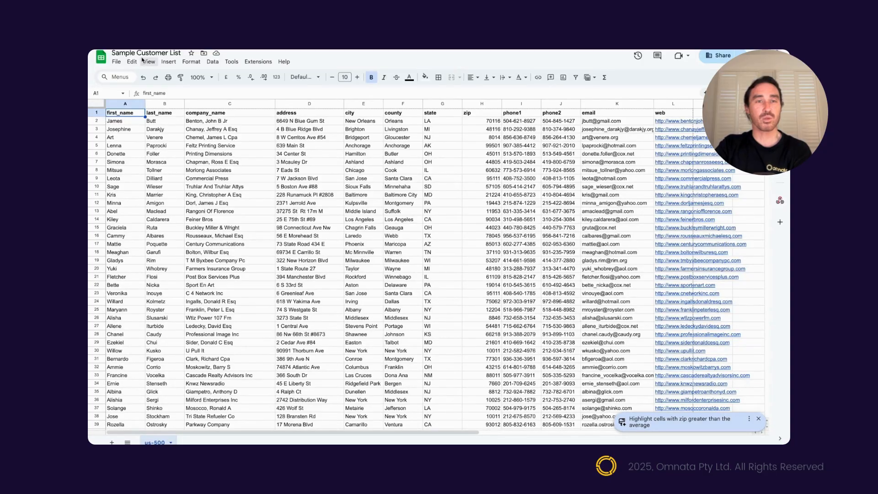
- Look through the Sample Customer List rows, set it as the sync's source spreadsheet and select its us-500 stream
{"action": "scroll", "coordinate": [290, 246], "scroll_direction": "down", "scroll_amount": 20}
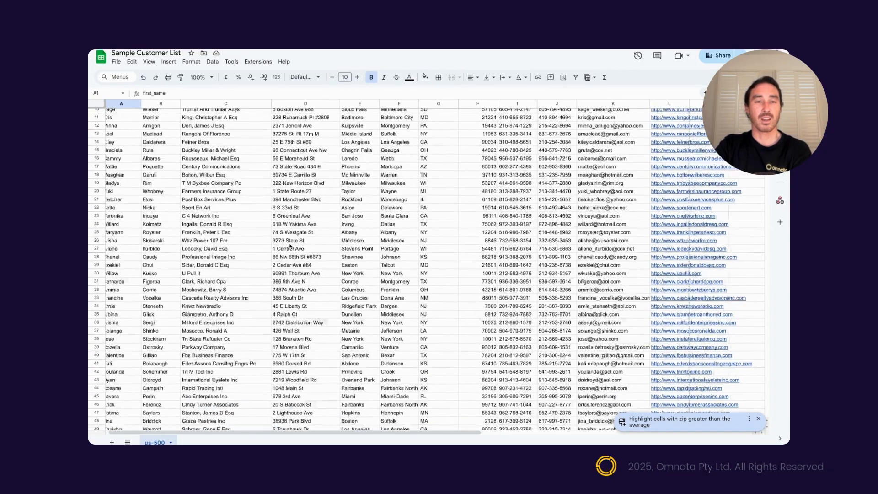
{"action": "scroll", "coordinate": [289, 245], "scroll_direction": "down", "scroll_amount": 15}
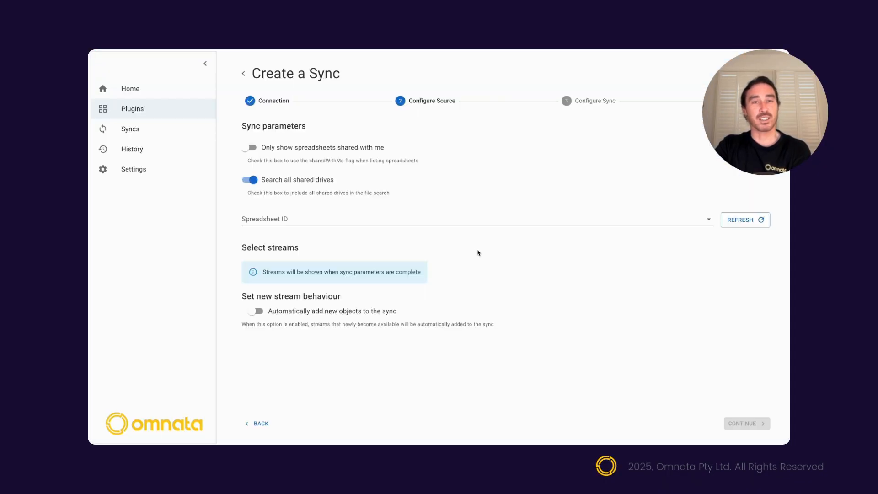
{"action": "left_click", "coordinate": [307, 221]}
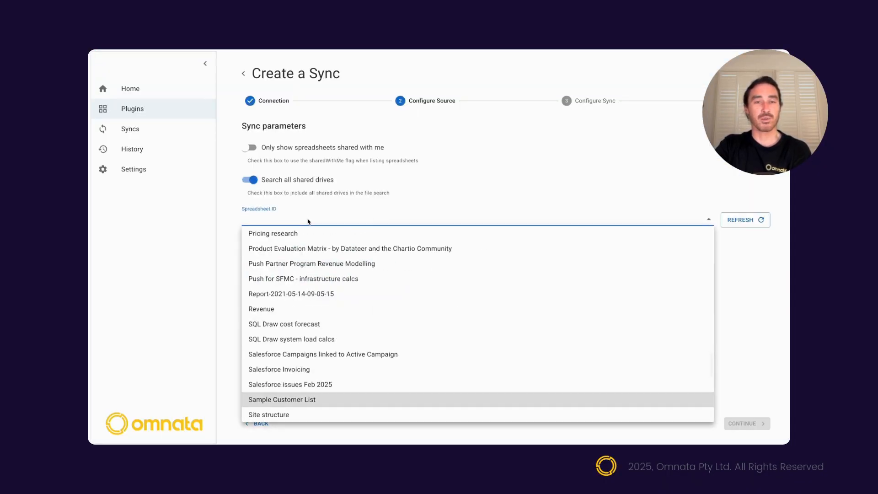
{"action": "left_click", "coordinate": [276, 401]}
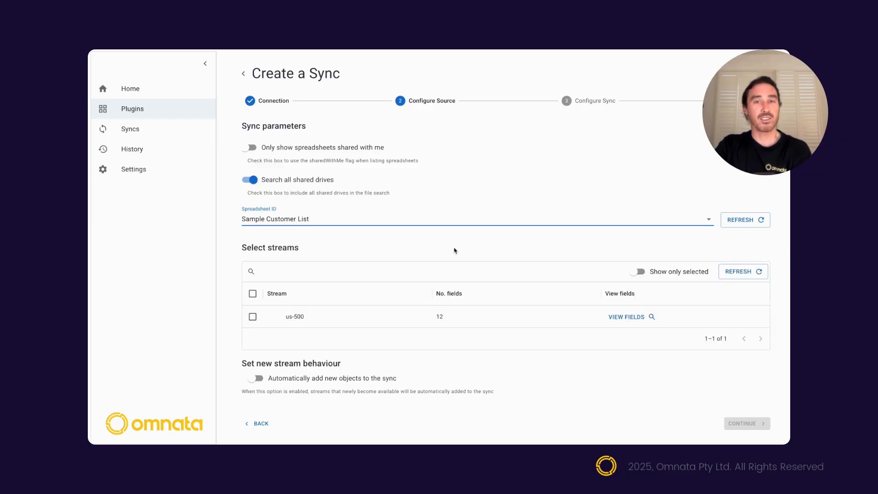
{"action": "left_click", "coordinate": [252, 294]}
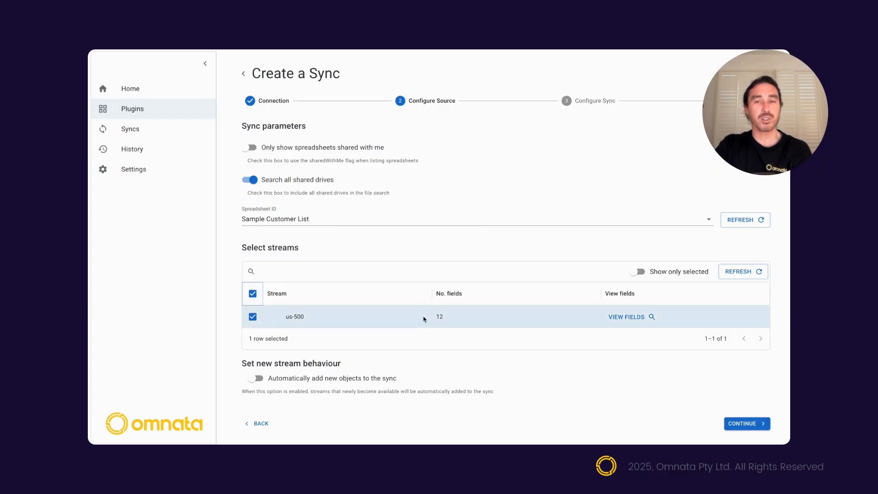
- Review the us-500 stream's fields and continue to the sync configuration
{"action": "left_click", "coordinate": [632, 316]}
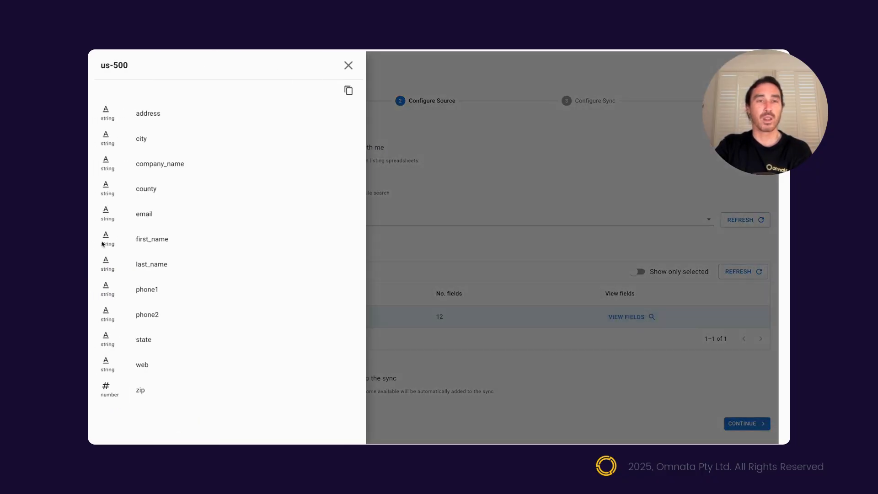
{"action": "left_click", "coordinate": [349, 65]}
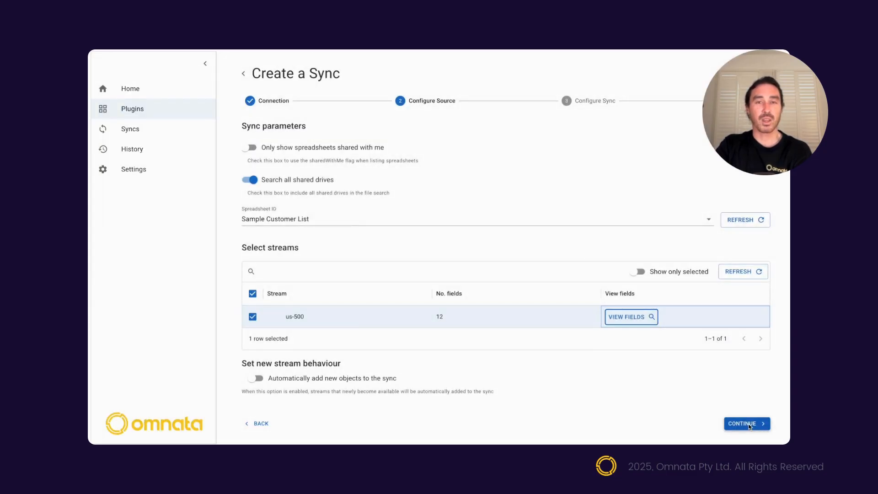
{"action": "left_click", "coordinate": [748, 425]}
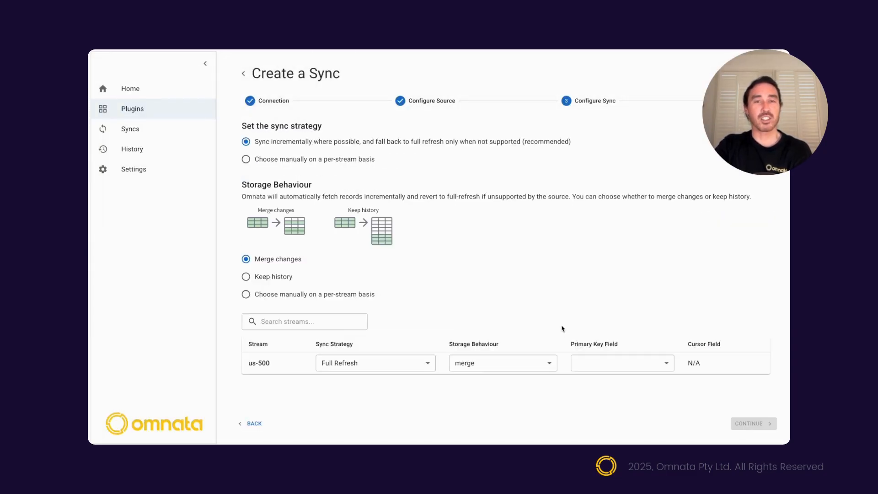
- Set email as the primary key field for the us-500 stream and continue to the naming and scheduling settings
{"action": "left_click", "coordinate": [584, 363]}
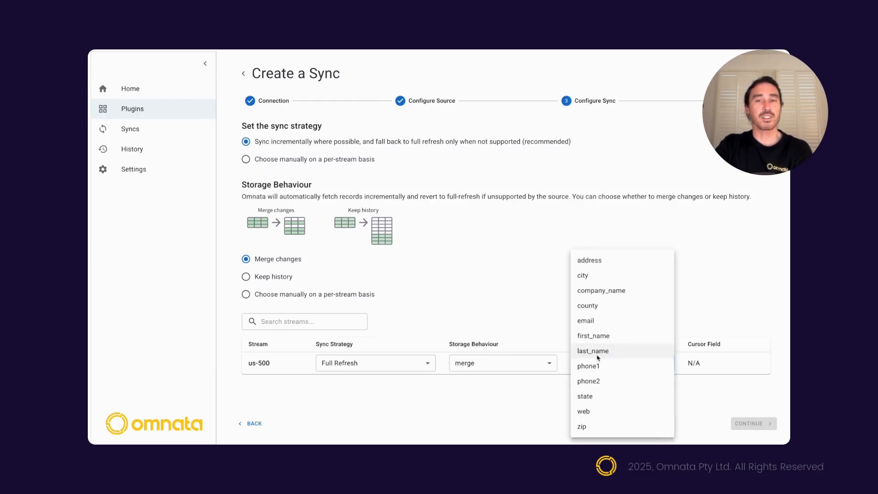
{"action": "left_click", "coordinate": [598, 317]}
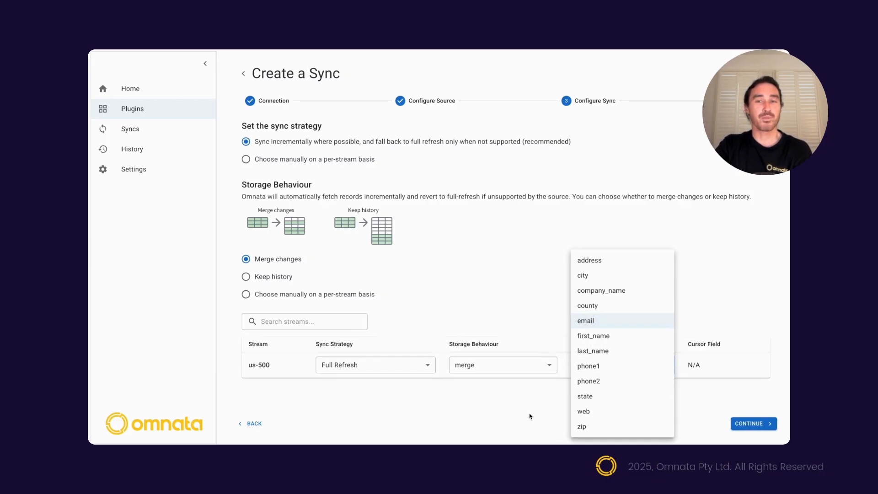
{"action": "left_click", "coordinate": [721, 311]}
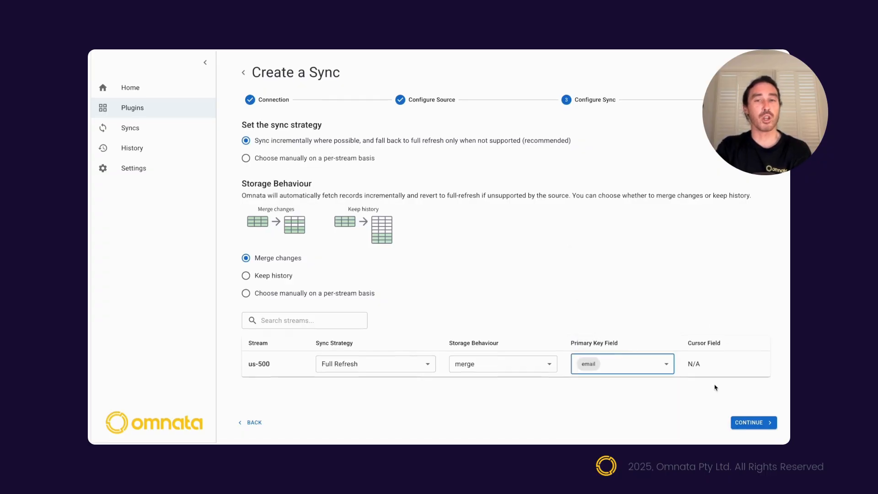
{"action": "left_click", "coordinate": [757, 425]}
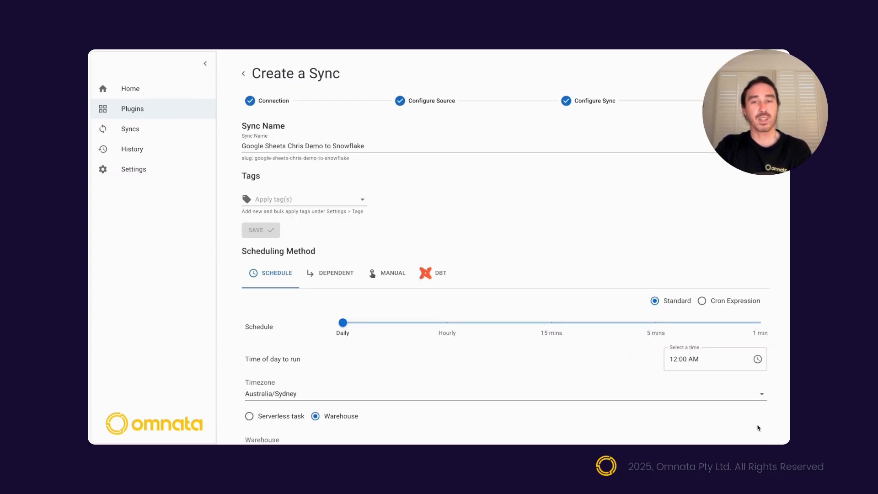
- Name the sync "Sample Customer List to Snowflake", prefixed with the owner's first name, and start it
{"action": "left_click_drag", "start_coordinate": [242, 146], "coordinate": [304, 146]}
{"action": "type", "text": "S"}
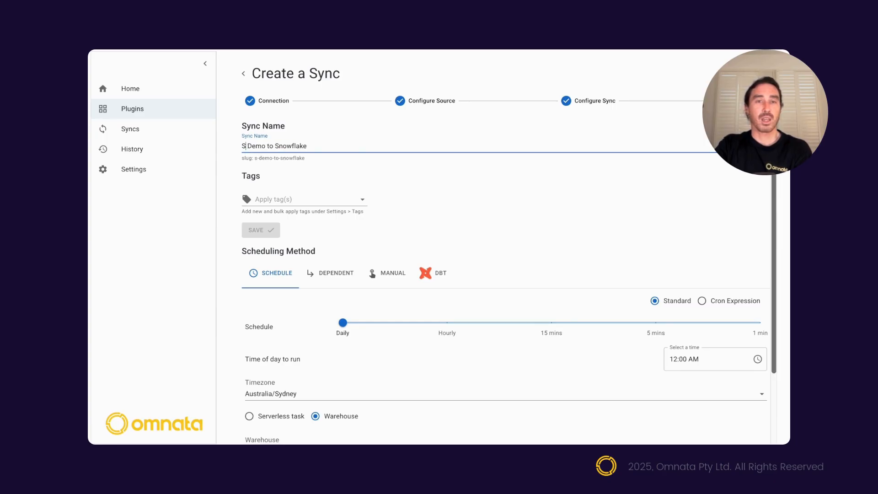
{"action": "type", "text": "ample Customer List"}
{"action": "key", "text": "Delete"}
{"action": "key", "text": "Delete"}
{"action": "key", "text": "Delete"}
{"action": "key", "text": "Delete"}
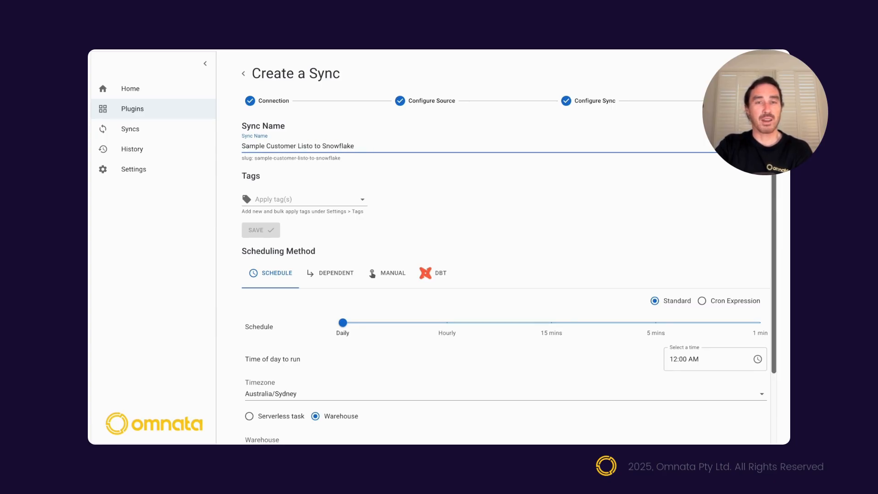
{"action": "key", "text": "Delete"}
{"action": "key", "text": "End"}
{"action": "scroll", "coordinate": [520, 186], "scroll_direction": "down", "scroll_amount": 2}
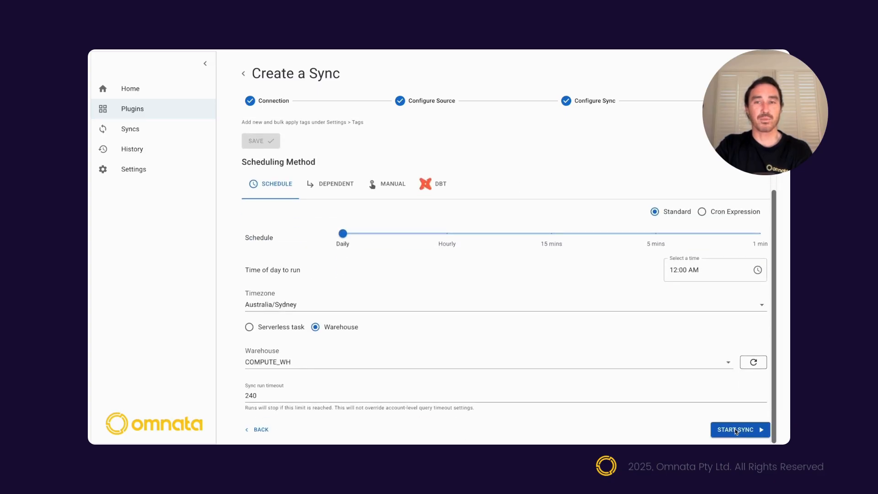
{"action": "left_click", "coordinate": [736, 431]}
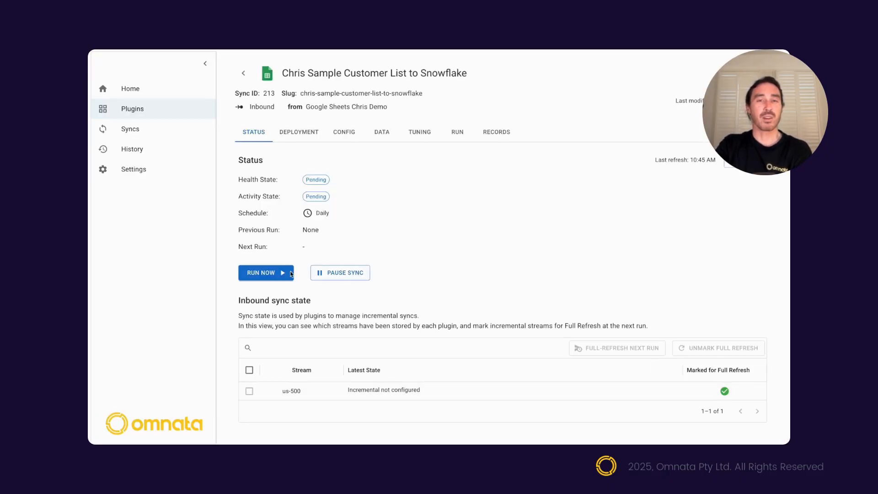
- Run the new sync immediately, refresh its run history and check the run's details
{"action": "left_click", "coordinate": [273, 279]}
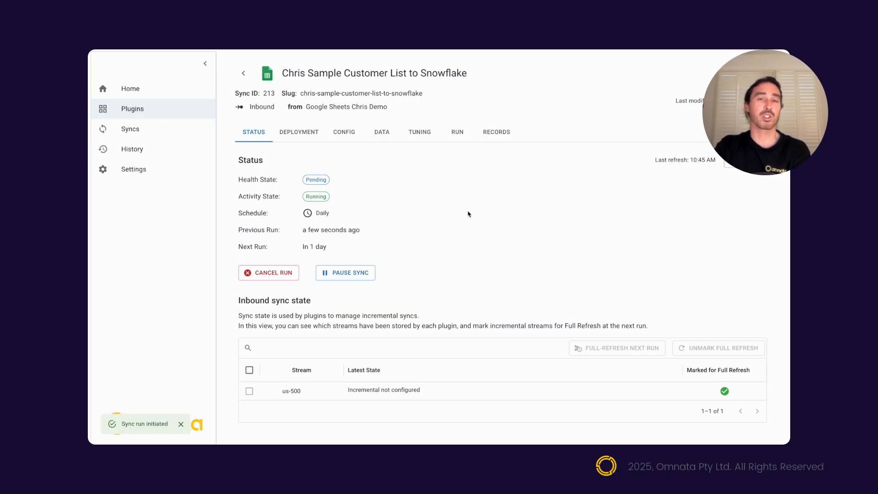
{"action": "left_click", "coordinate": [454, 135]}
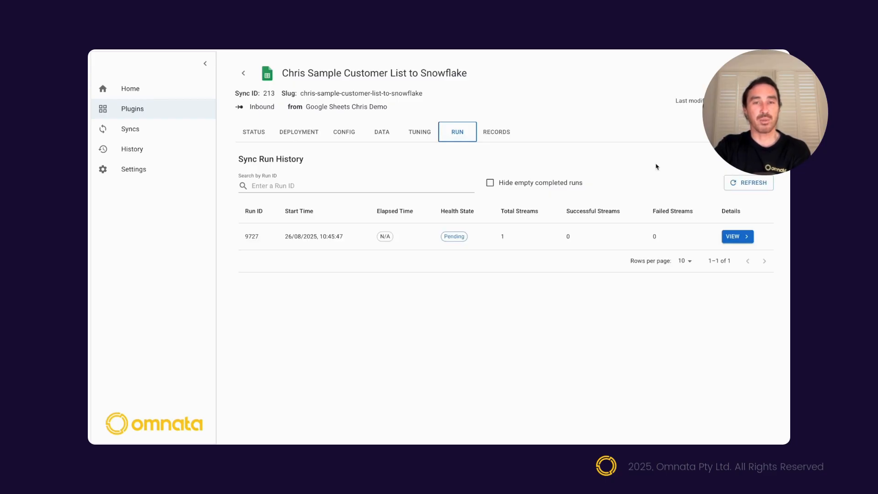
{"action": "left_click", "coordinate": [745, 183]}
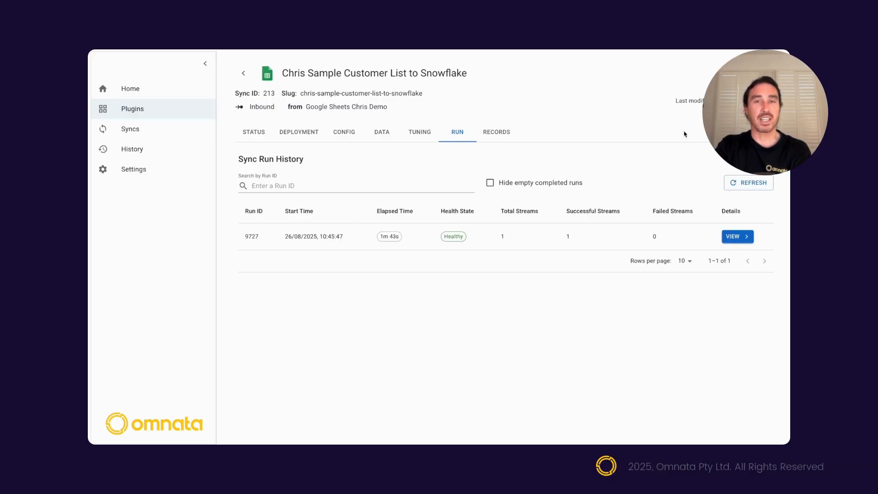
{"action": "left_click", "coordinate": [736, 237]}
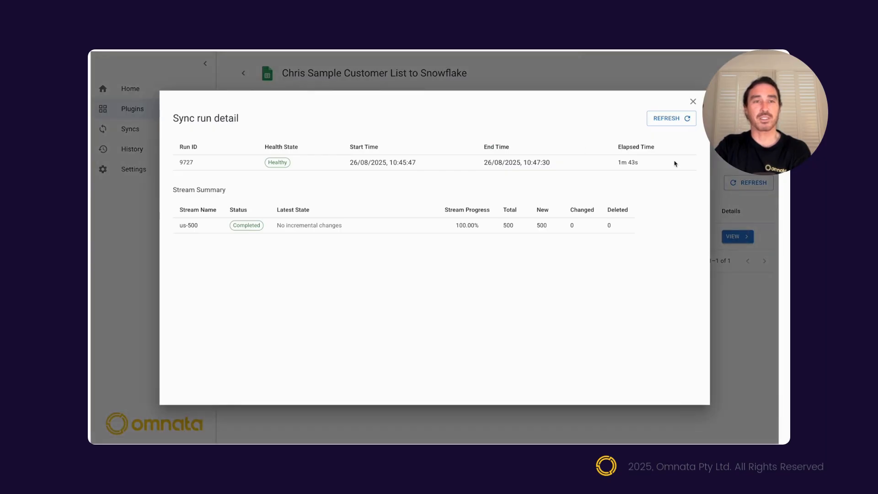
{"action": "left_click", "coordinate": [693, 102]}
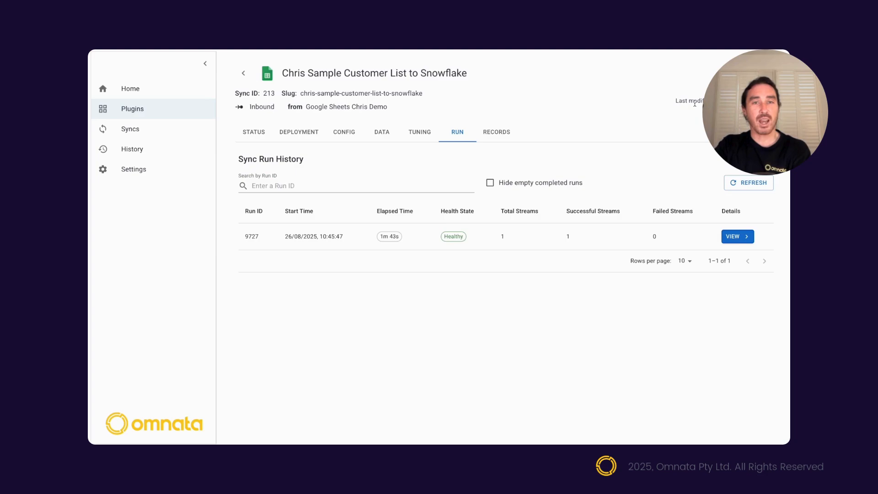
- Open the account-wide sync history overview and filter its chart by the Google Sheets plugin
{"action": "left_click", "coordinate": [132, 152]}
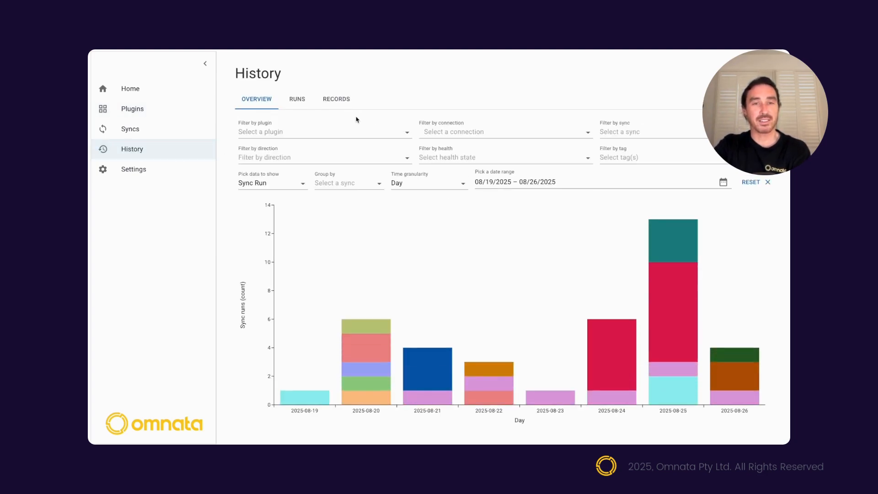
{"action": "left_click", "coordinate": [365, 136]}
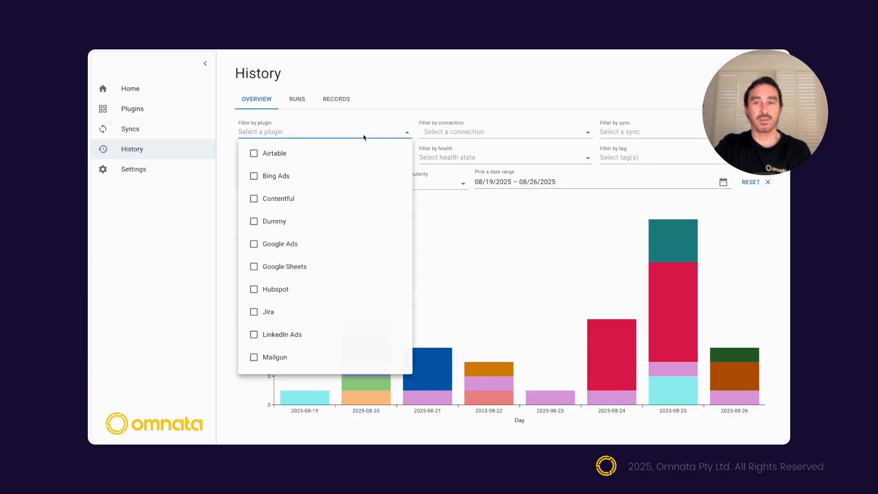
{"action": "left_click", "coordinate": [273, 272]}
{"action": "left_click", "coordinate": [411, 106]}
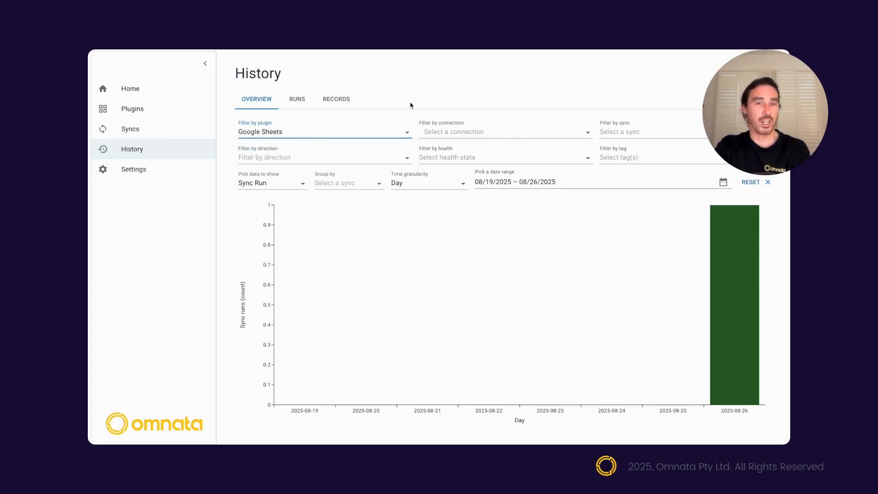
- View the history chart by total sync time and by records synced
{"action": "left_click", "coordinate": [293, 185]}
{"action": "left_click", "coordinate": [285, 215]}
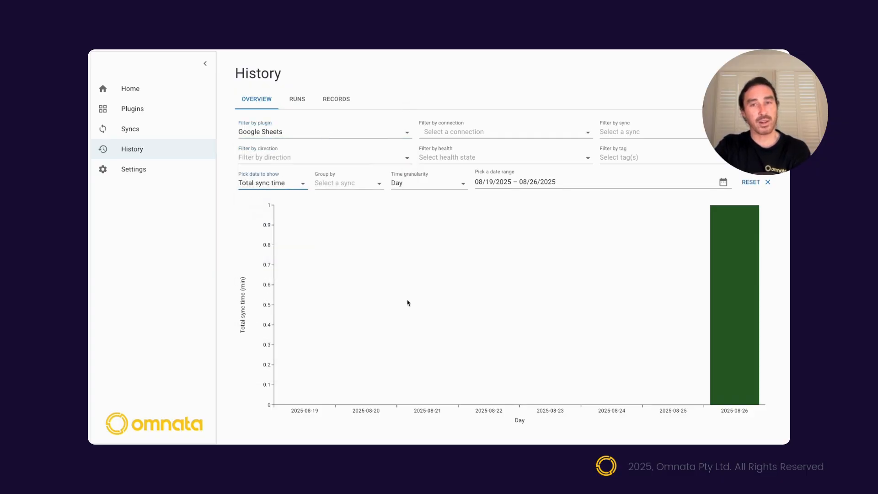
{"action": "left_click", "coordinate": [289, 189]}
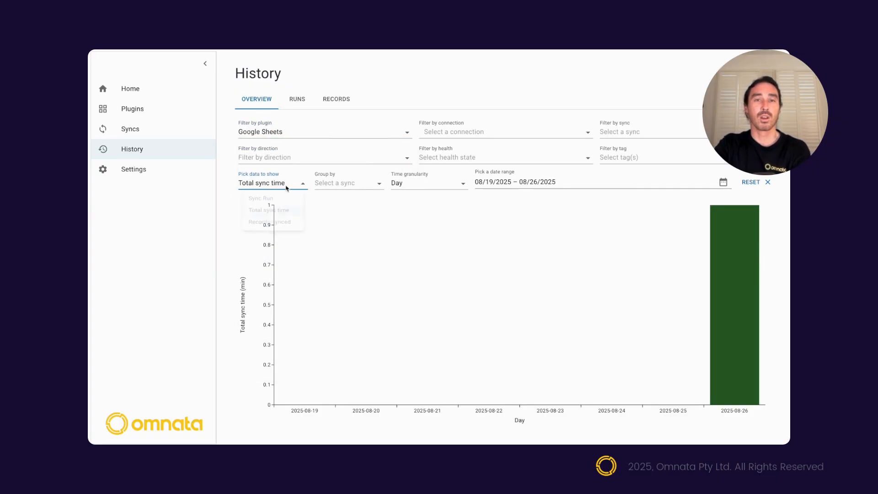
{"action": "left_click", "coordinate": [286, 233]}
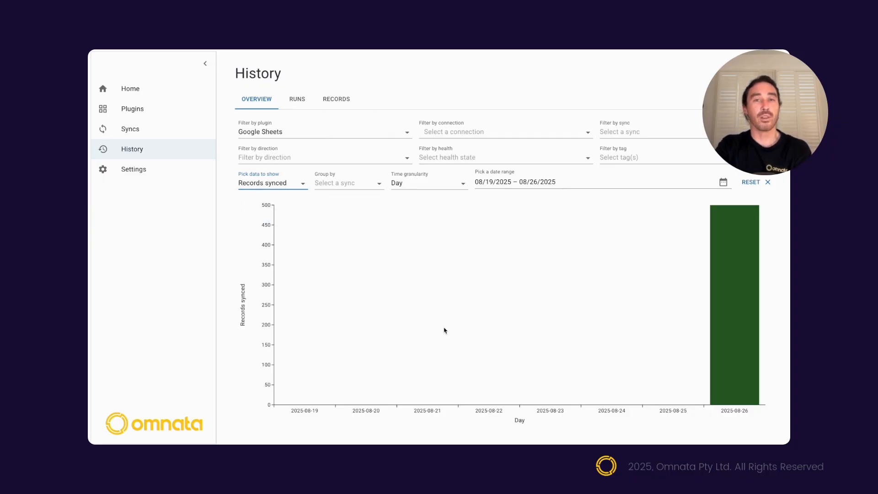
- Filter the history of individual runs by the Google Sheets plugin and the Google Sheets demo connection
{"action": "left_click", "coordinate": [298, 104]}
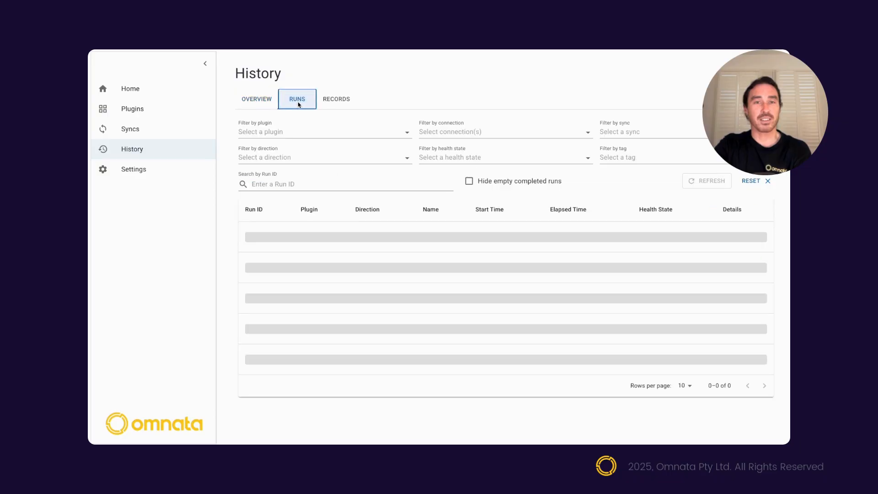
{"action": "left_click", "coordinate": [309, 136]}
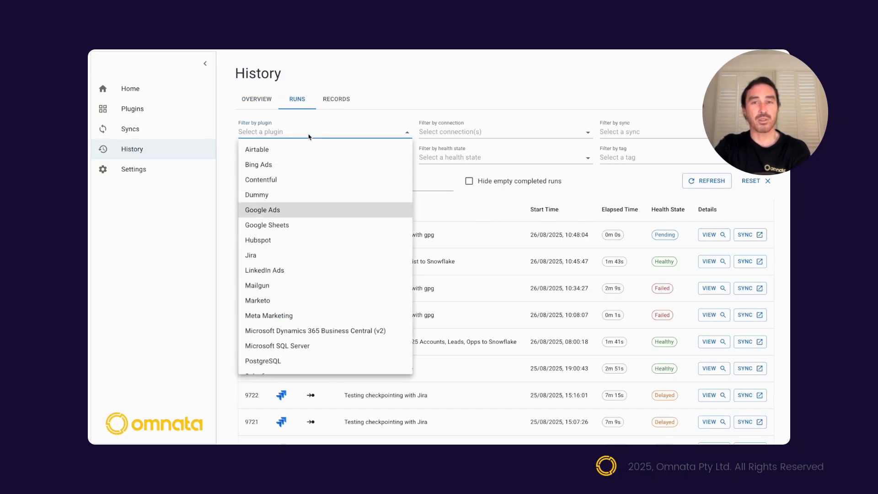
{"action": "left_click", "coordinate": [278, 225]}
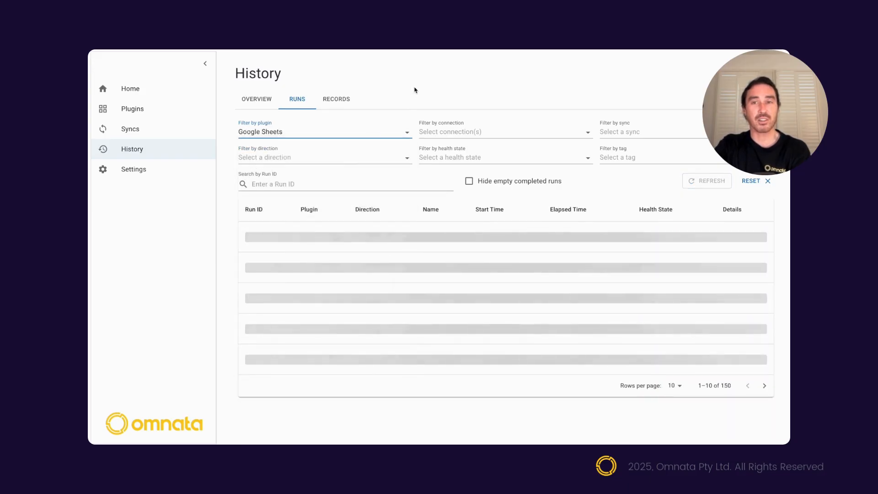
{"action": "left_click", "coordinate": [539, 130]}
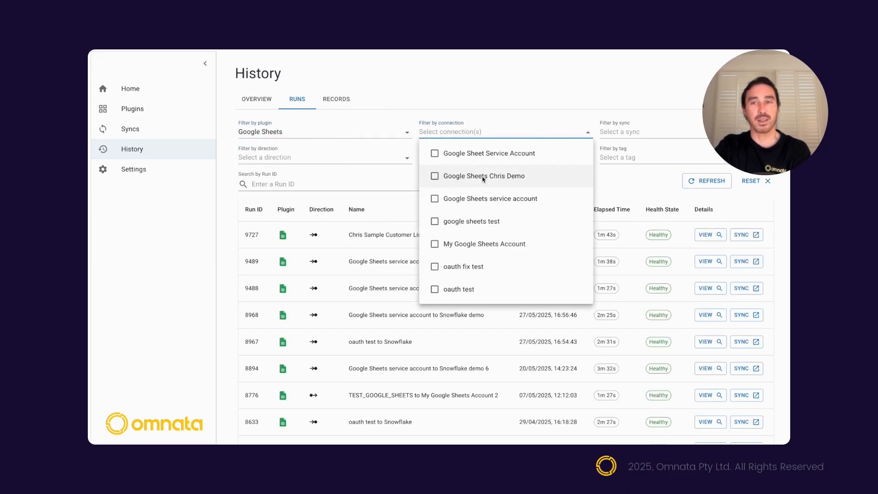
{"action": "left_click", "coordinate": [517, 176]}
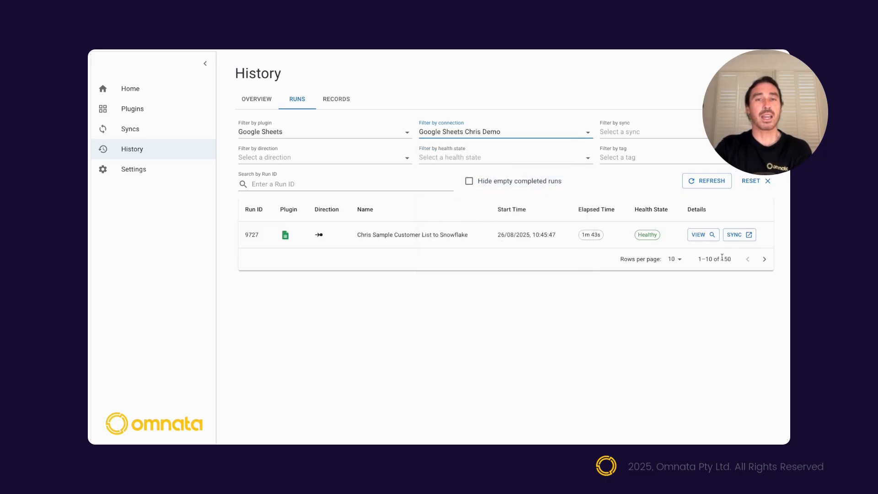
- Review the run details of the Sample Customer List sync and open the record-level history
{"action": "left_click", "coordinate": [700, 236]}
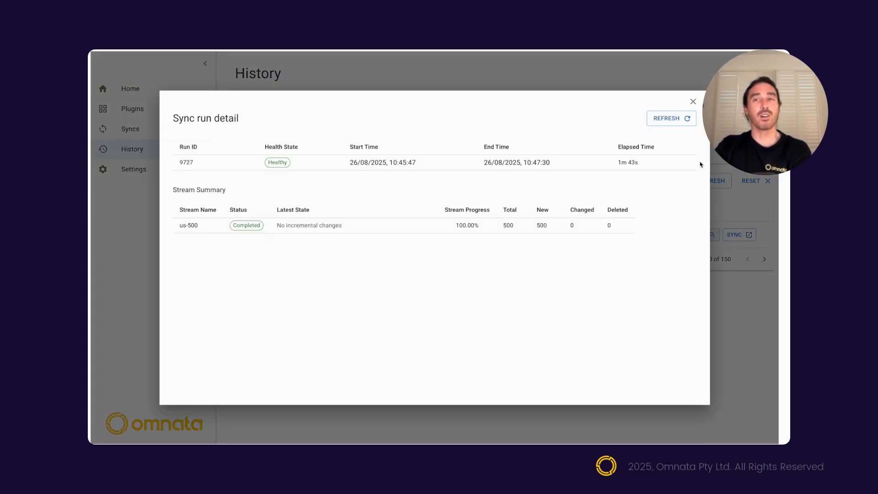
{"action": "left_click", "coordinate": [693, 103]}
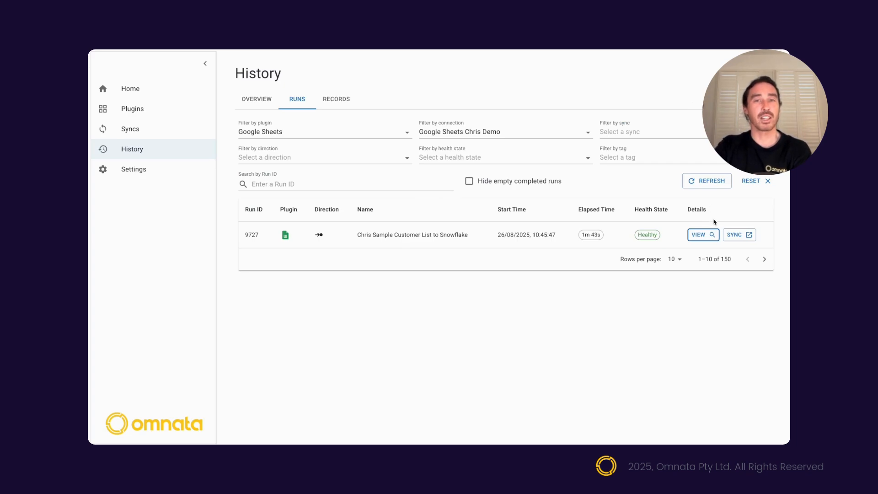
{"action": "left_click", "coordinate": [337, 99]}
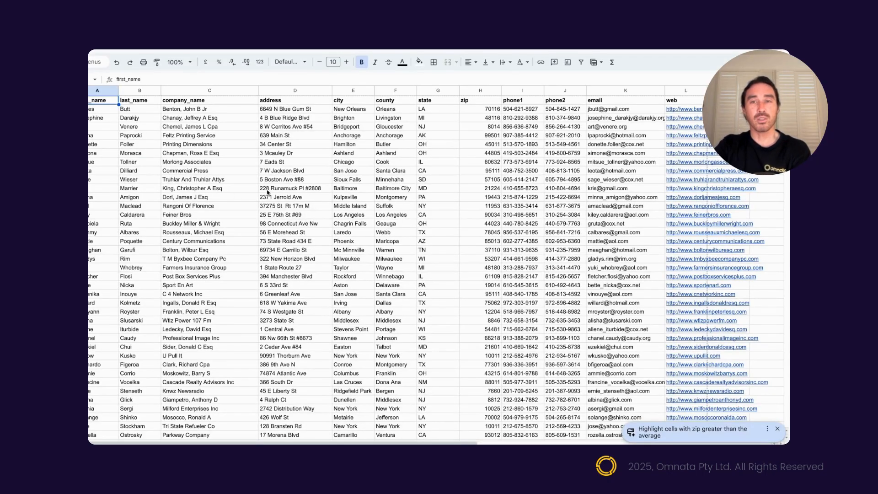
- Search Omnata's record history for the Printing Dimensions customer's email copied from the spreadsheet, and open the matching record's activity timeline
{"action": "left_click", "coordinate": [615, 145]}
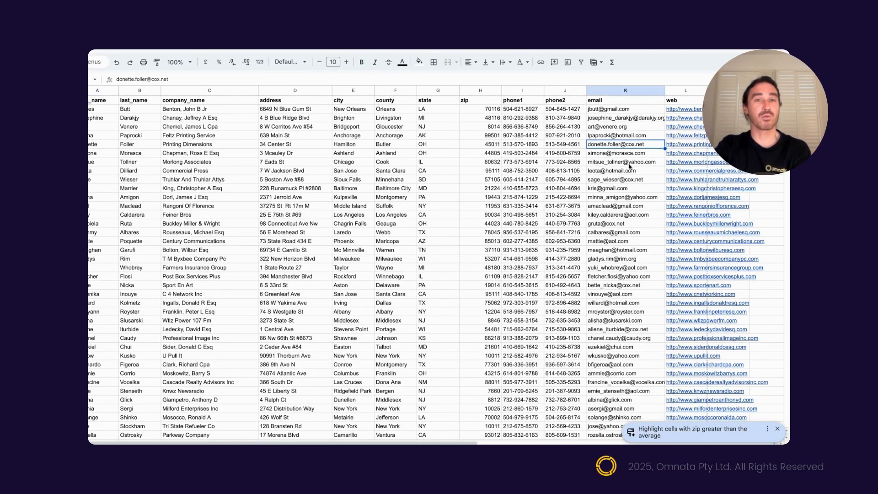
{"action": "key", "text": "ctrl+c"}
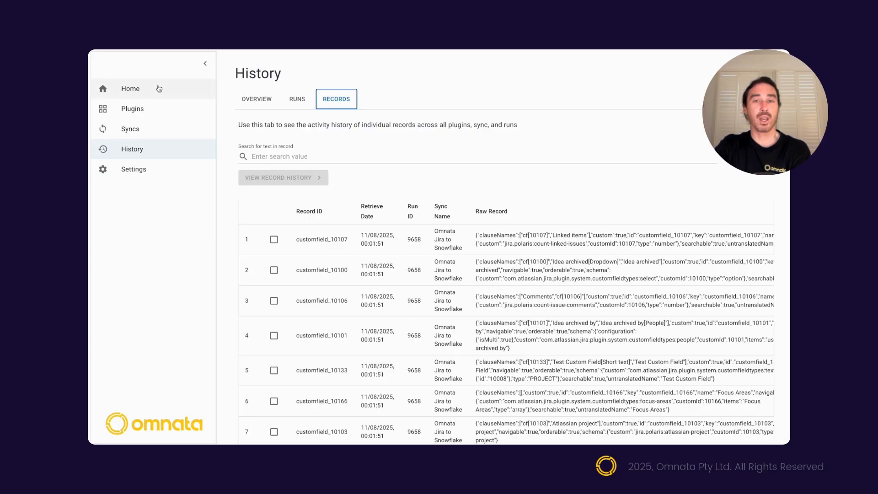
{"action": "left_click", "coordinate": [347, 158]}
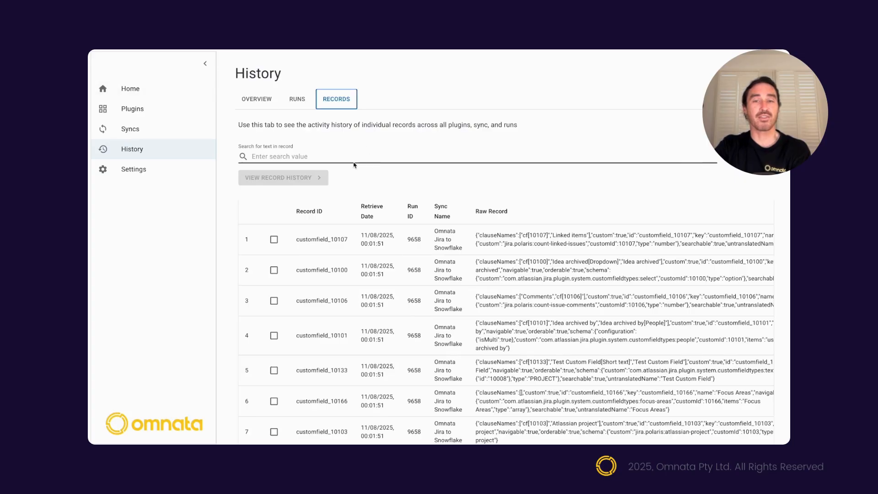
{"action": "key", "text": "ctrl+v"}
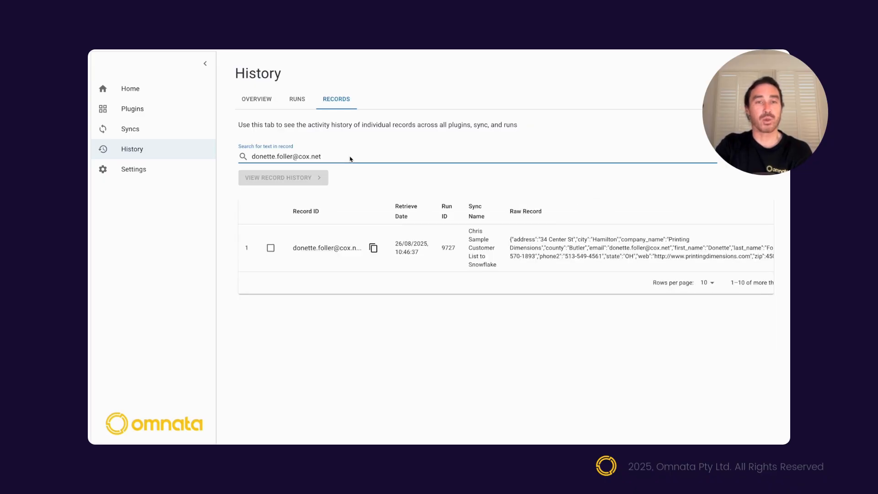
{"action": "left_click", "coordinate": [271, 249]}
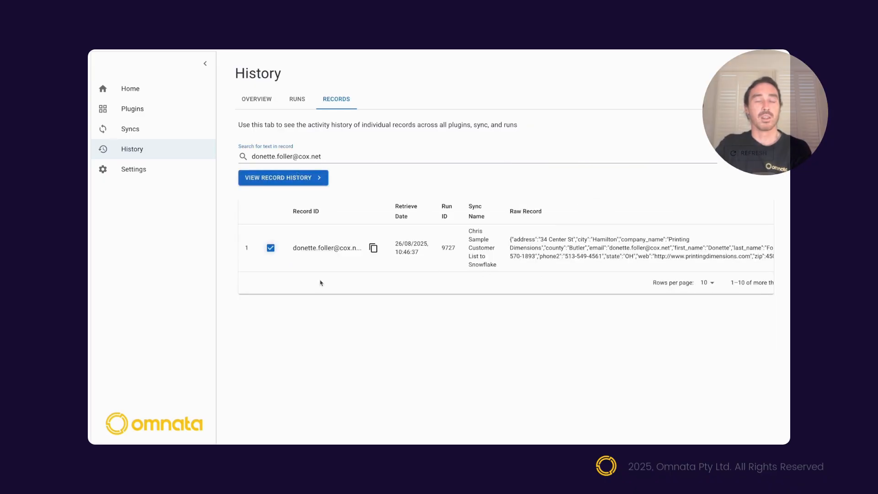
{"action": "left_click", "coordinate": [284, 178]}
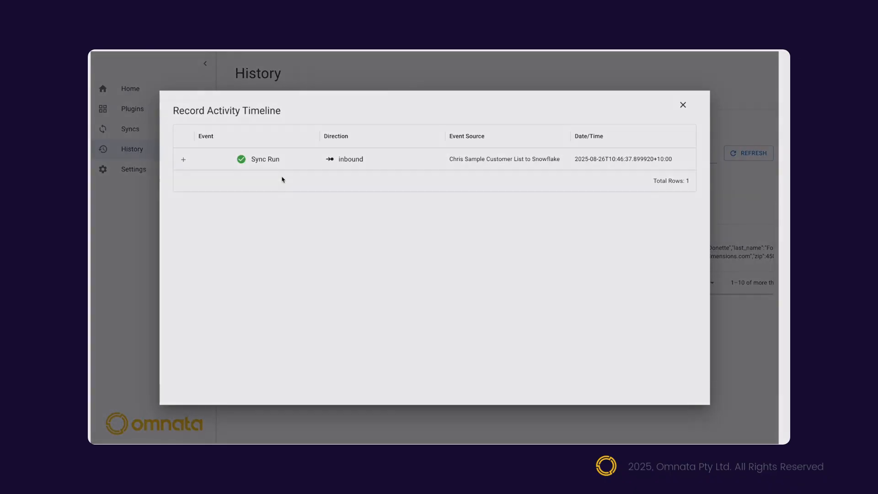